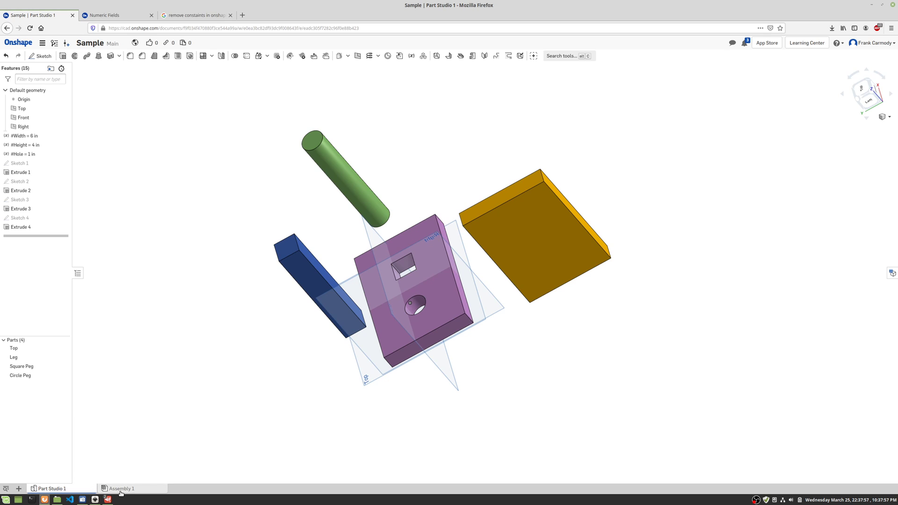
Step: Expand the new-element list at the bottom and point to the Assembly 1 tab
mouse_move(121, 492)
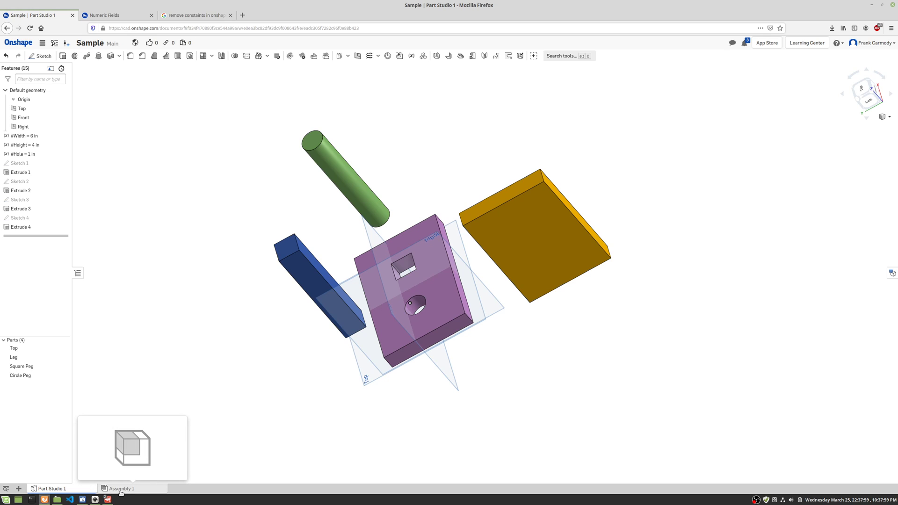
left_click(19, 489)
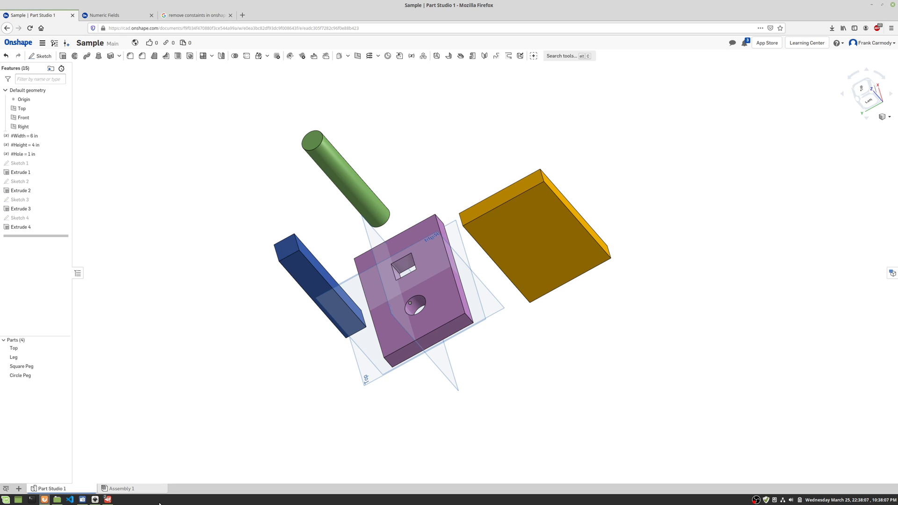
mouse_move(145, 490)
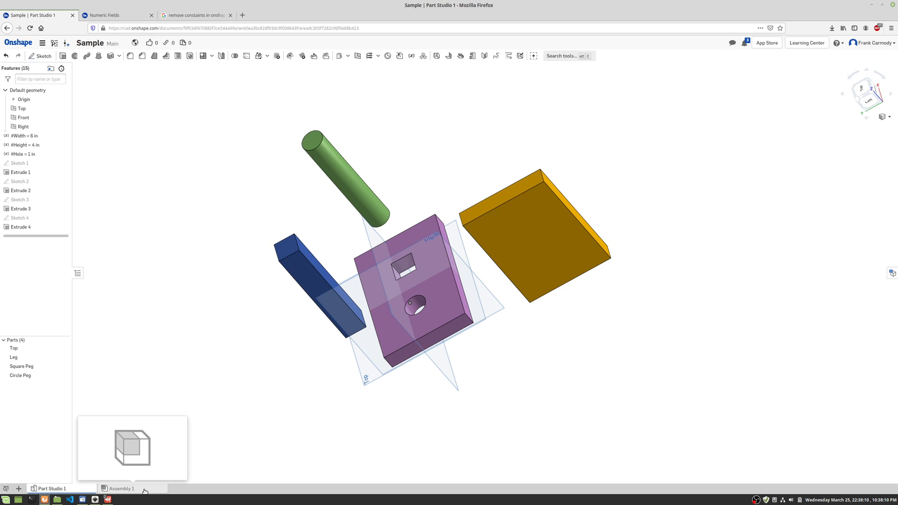
Step: Switch to Assembly 1 and insert the Top and the first Leg beside it
left_click(145, 491)
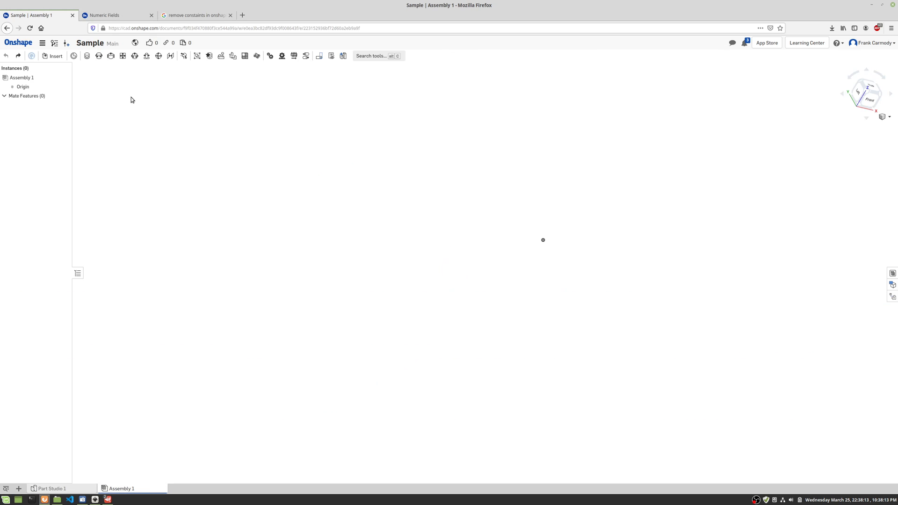
left_click(60, 59)
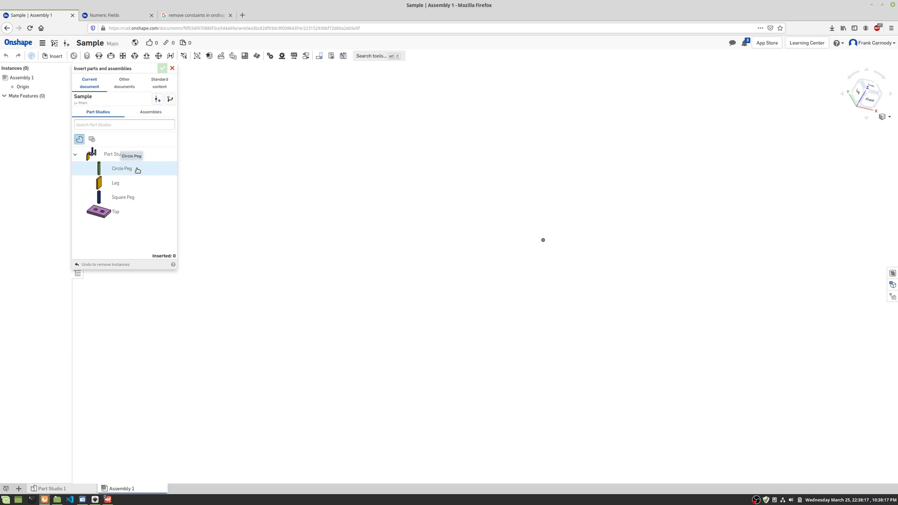
left_click(126, 211)
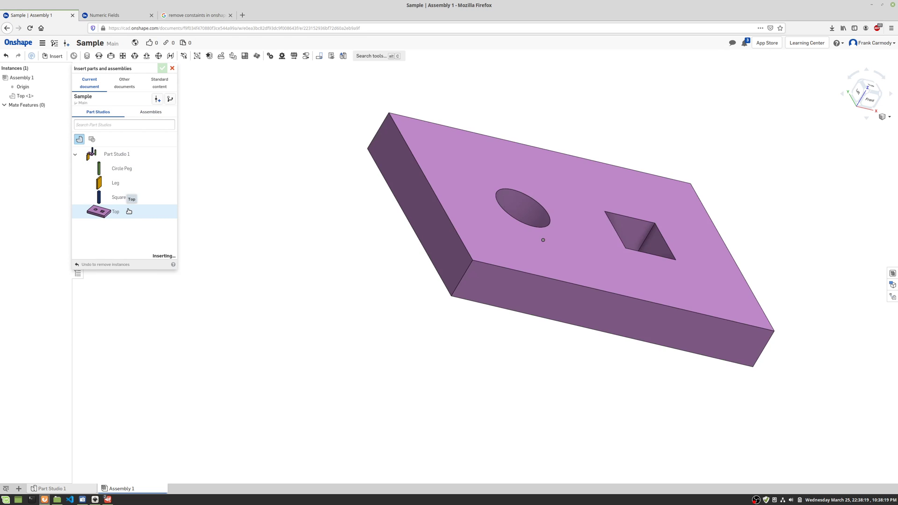
left_click(509, 274)
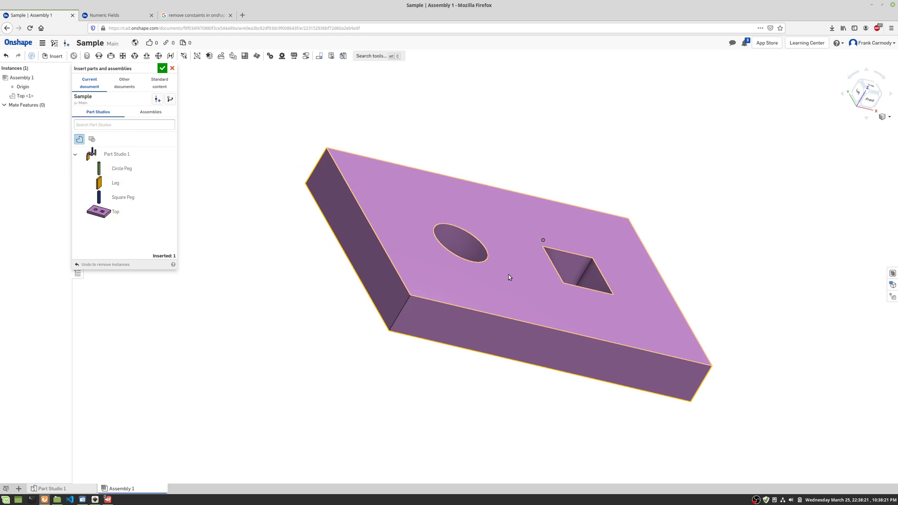
left_click_drag(100, 198, 99, 188)
left_click(100, 188)
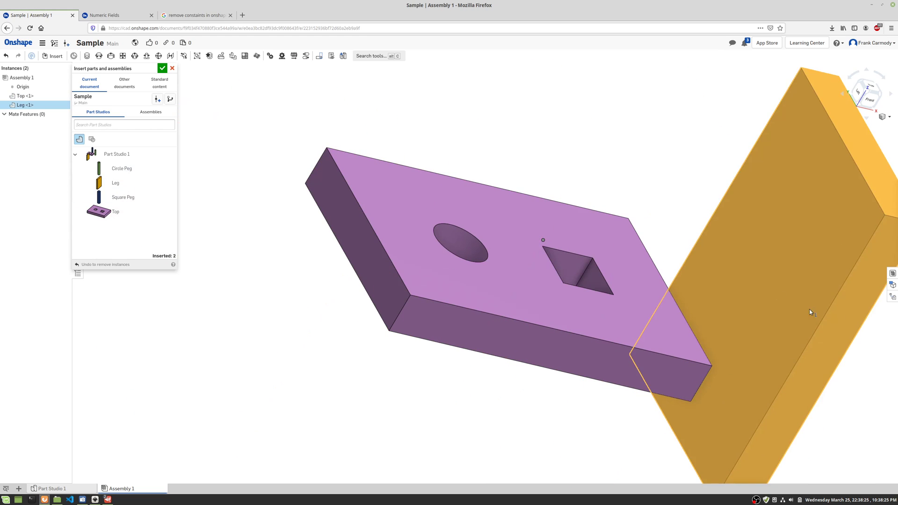
left_click(813, 325)
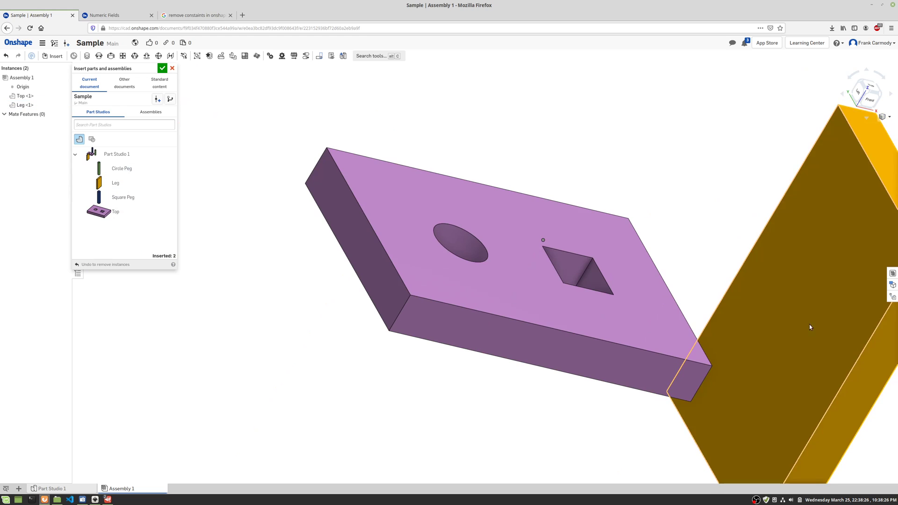
Step: Insert the second Leg, the Circle Peg and the Square Peg near the square hole
left_click(99, 183)
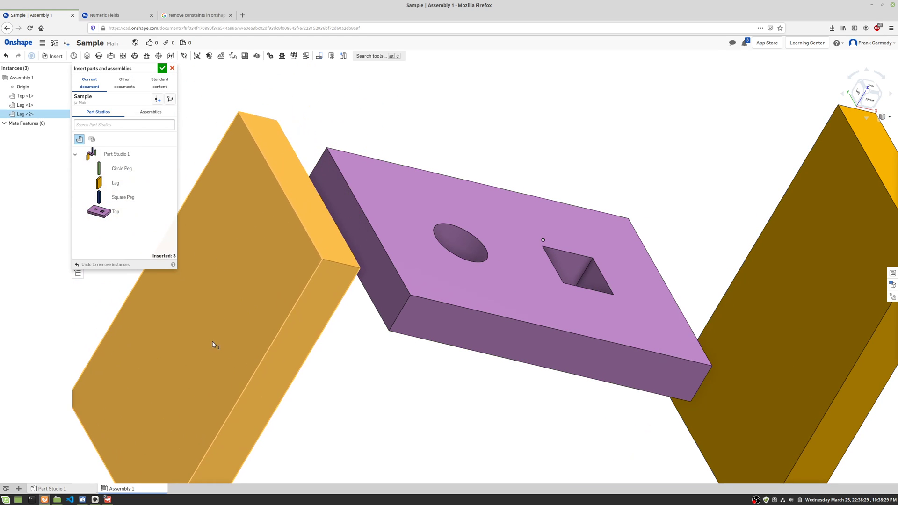
left_click(212, 349)
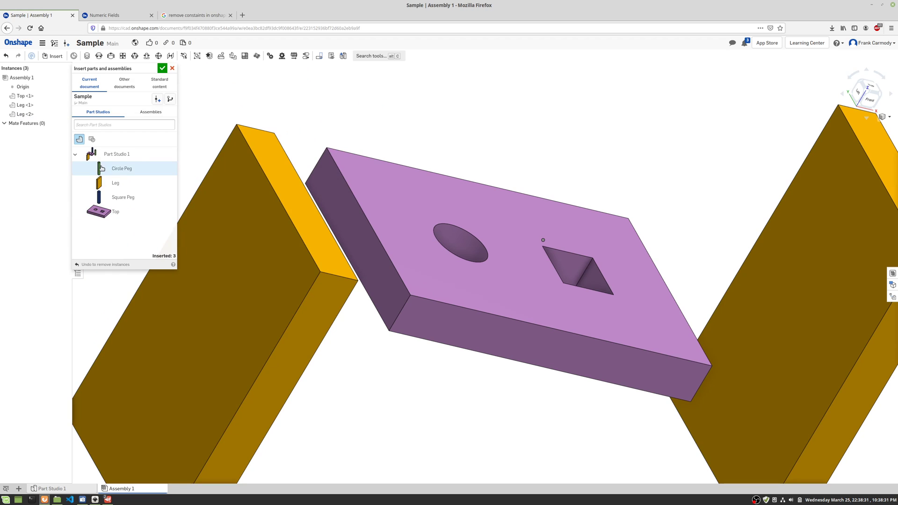
left_click(121, 169)
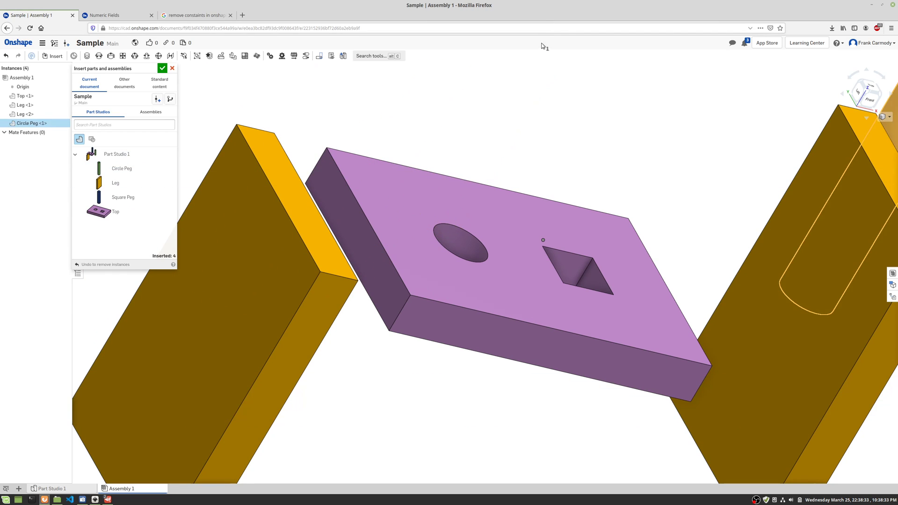
left_click(520, 86)
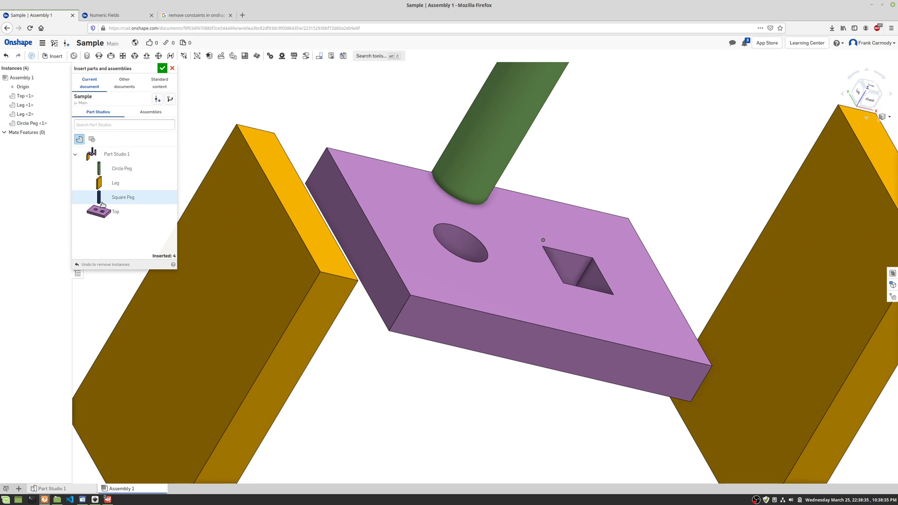
left_click(123, 196)
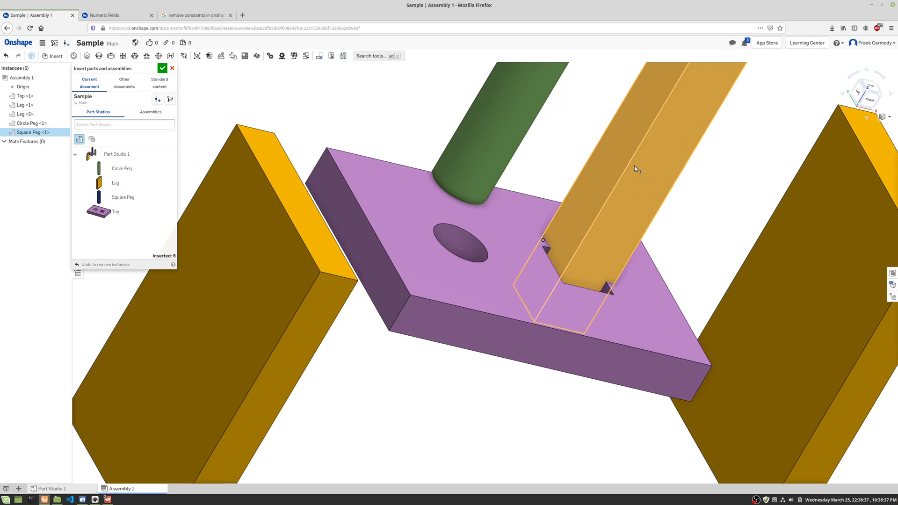
left_click(634, 166)
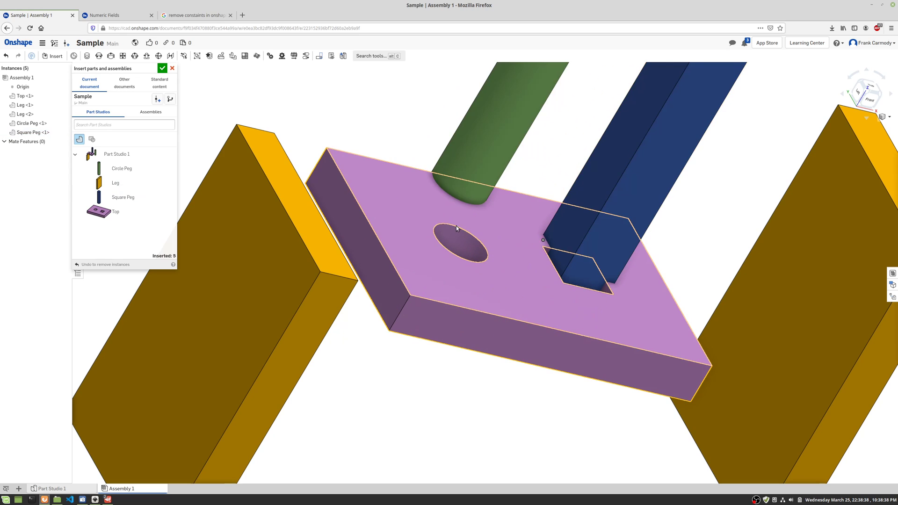
Step: Finish inserting, then zoom, pan and orbit to frame the Top, Legs and pegs
left_click(162, 69)
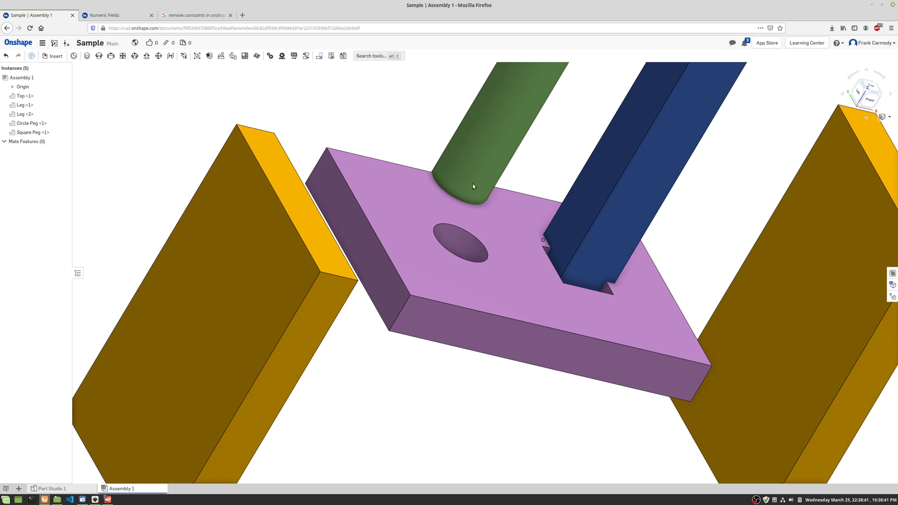
scroll(608, 244, "up", 2)
scroll(628, 248, "down", 5)
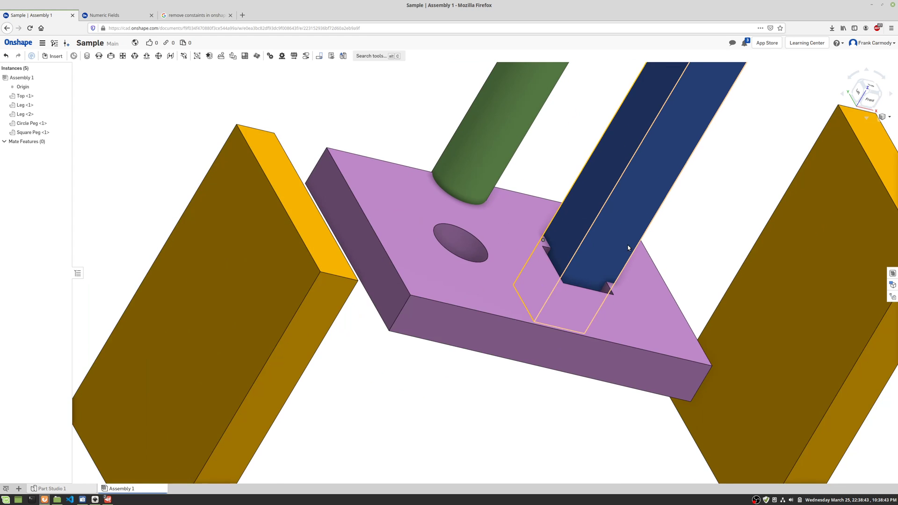
middle_click_drag(664, 242, 454, 263)
right_click_drag(532, 240, 531, 180)
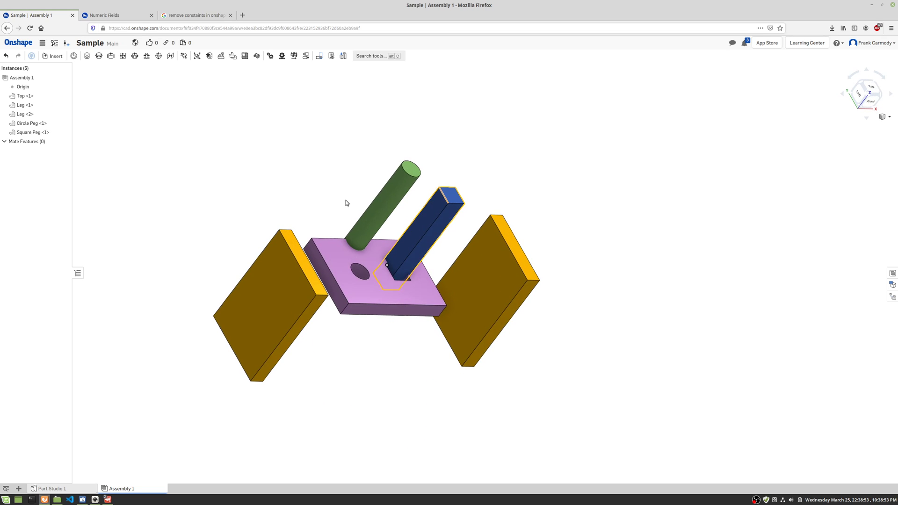
right_click_drag(391, 239, 297, 242)
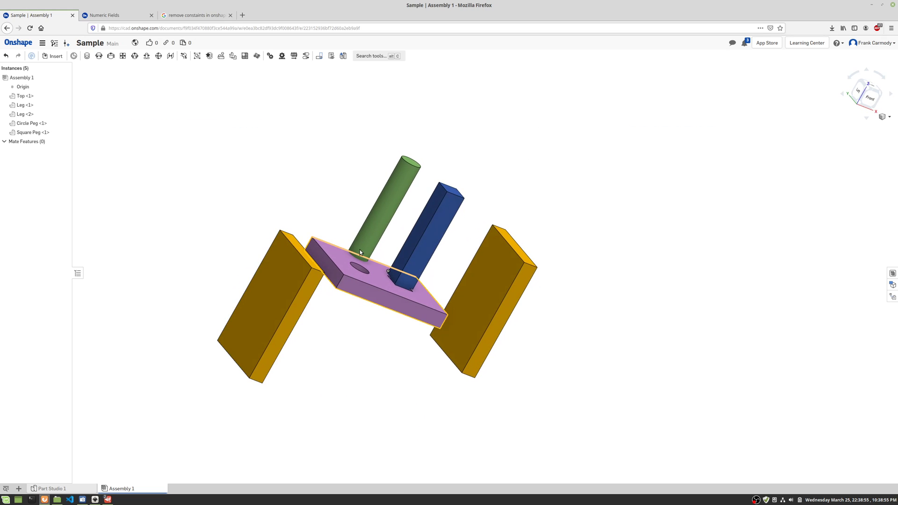
left_click(297, 260)
key("Escape")
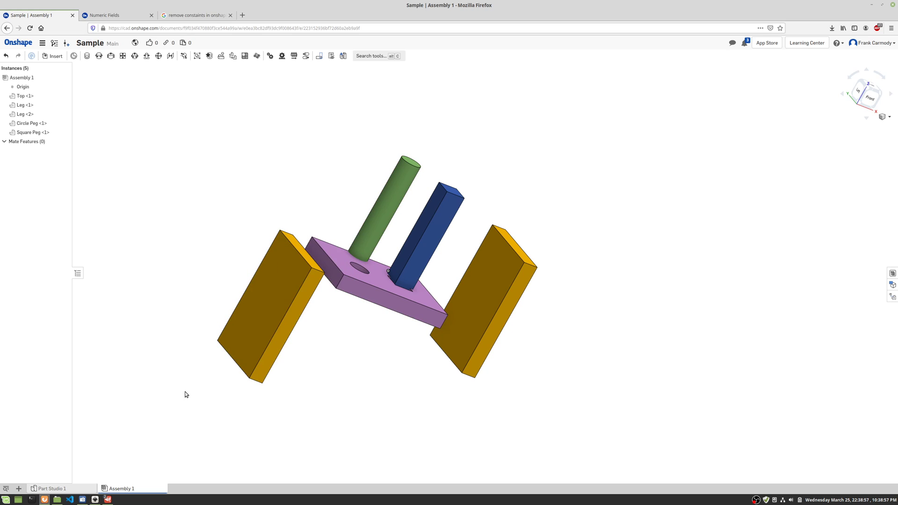
Step: Start the Planar 1 mate, move its dialog near the parts and keep the Planar type
left_click(122, 57)
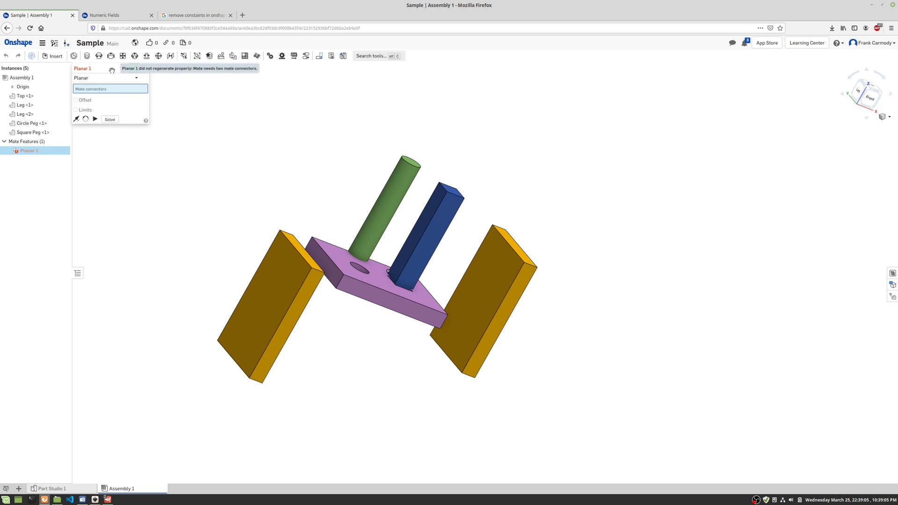
left_click_drag(112, 71, 152, 119)
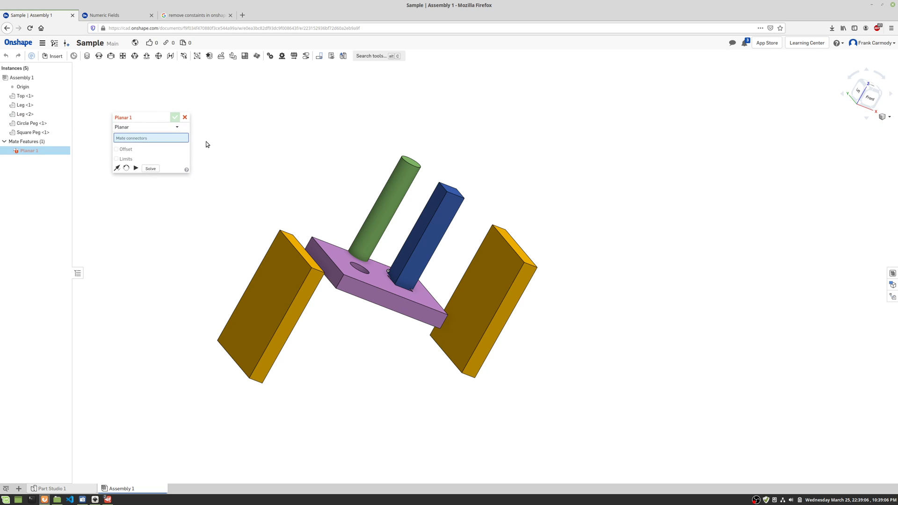
left_click(178, 128)
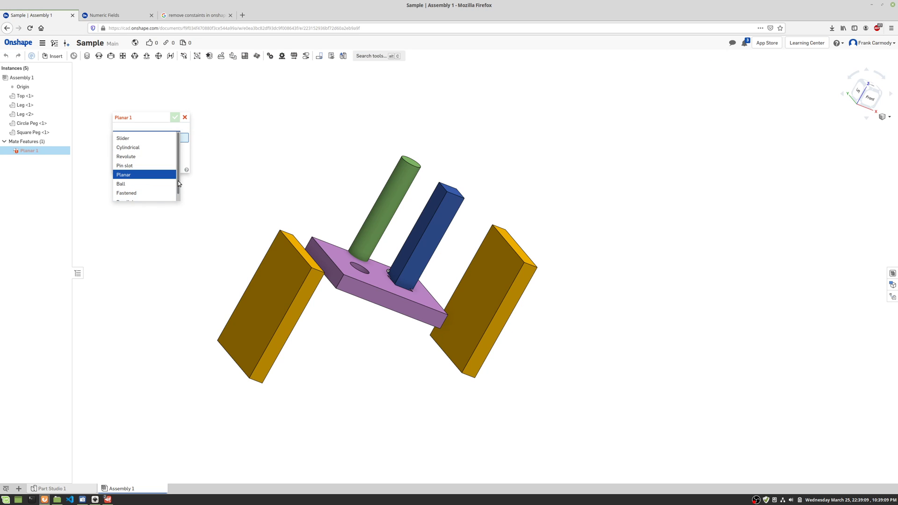
scroll(178, 183, "down", 1)
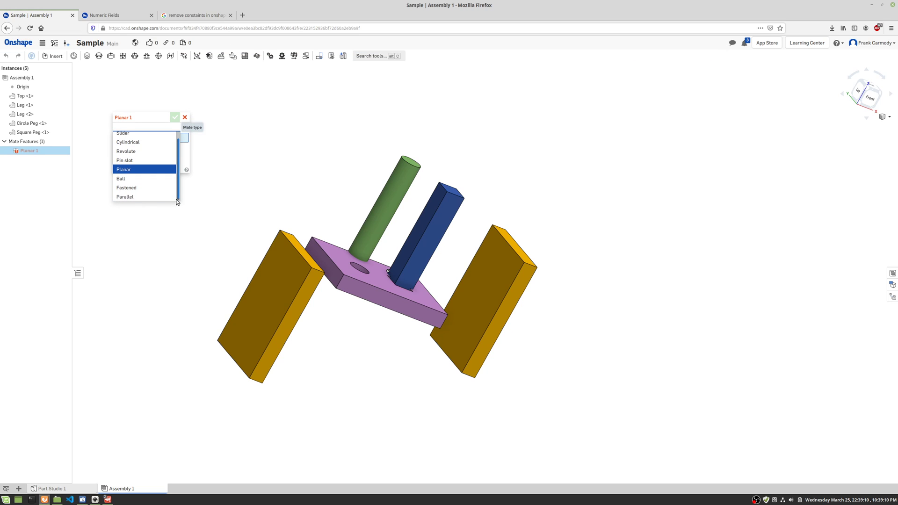
left_click(128, 170)
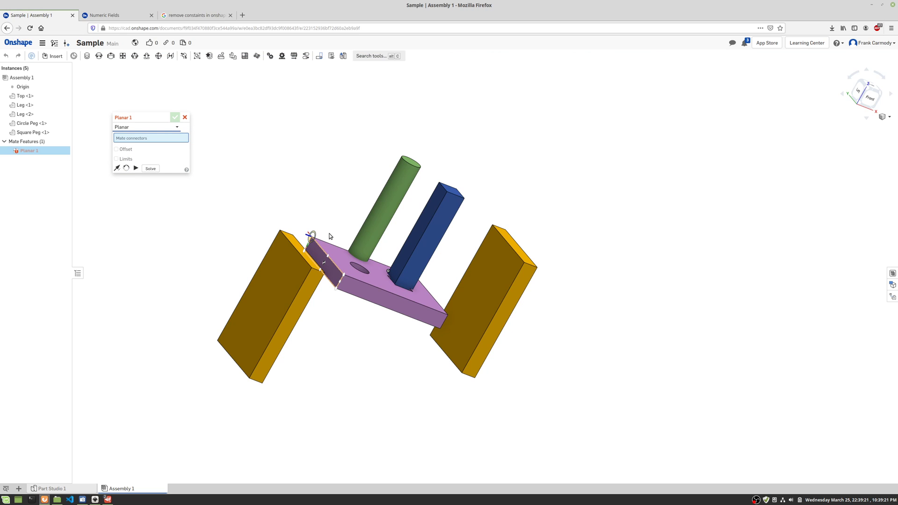
Step: Mate Leg <2>'s face connector to the Top <1> underside connector as Planar 1
right_click_drag(330, 236, 319, 274)
scroll(298, 271, "up", 8)
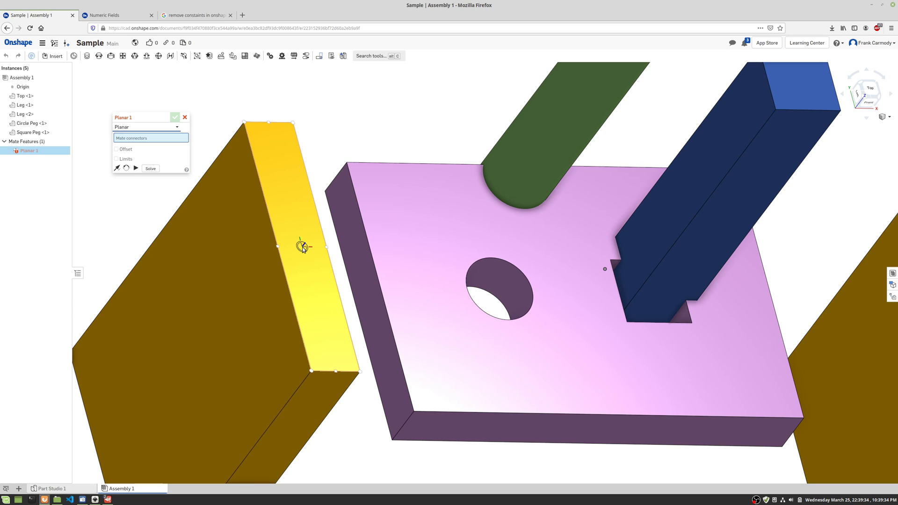
left_click(302, 247)
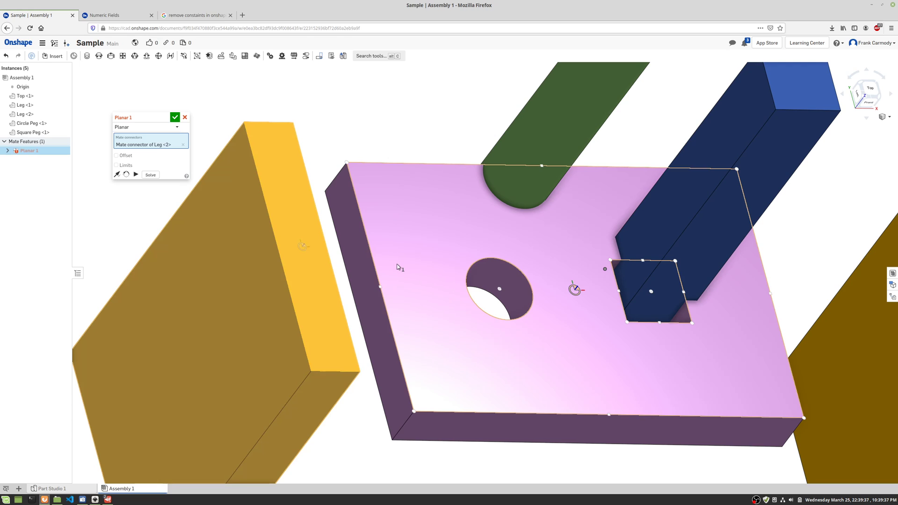
right_click_drag(398, 268, 425, 195)
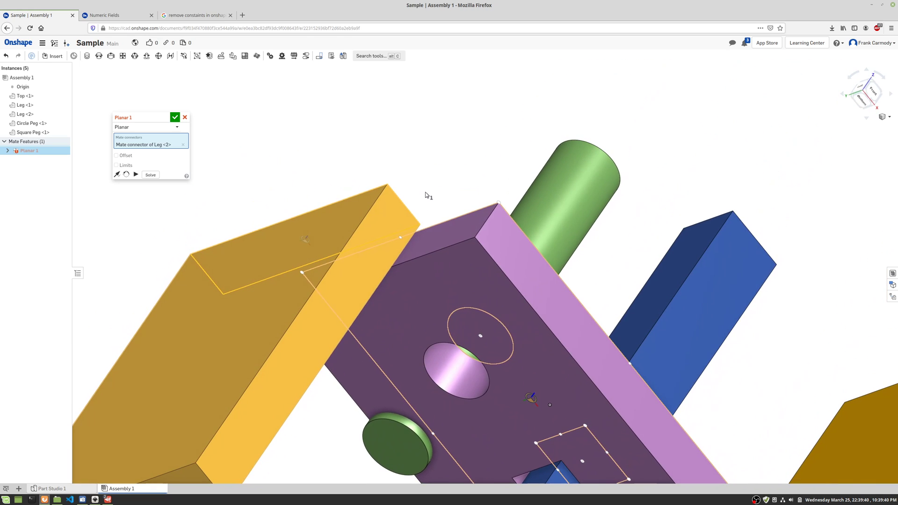
left_click(515, 421)
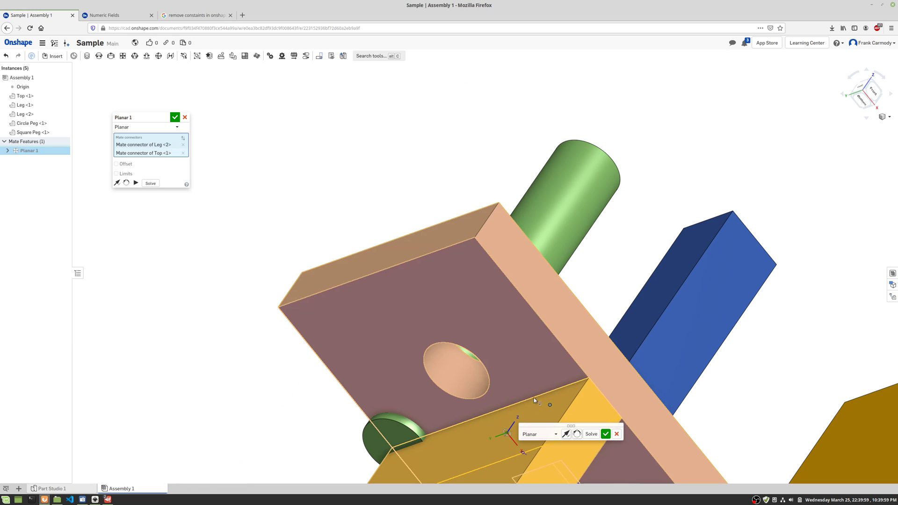
left_click(606, 434)
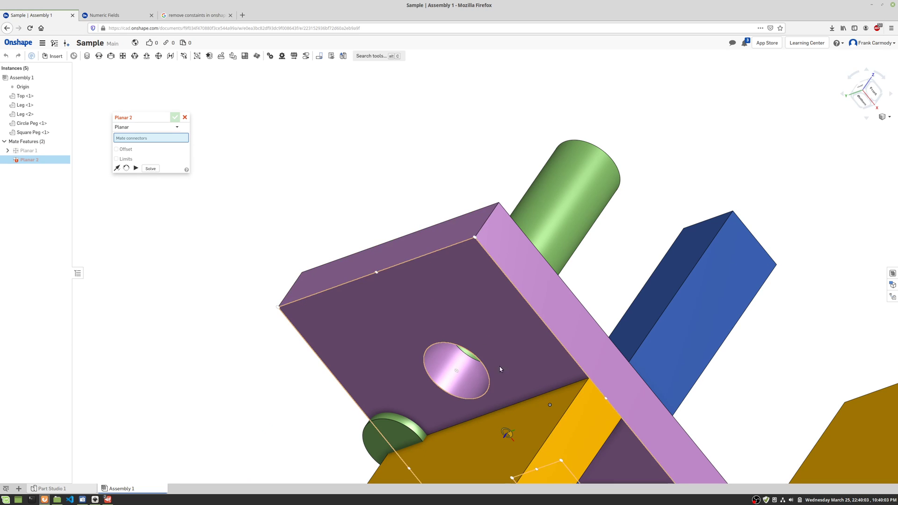
Step: Cancel the auto-started Planar 2 and drag the leg to test the mate
left_click(185, 117)
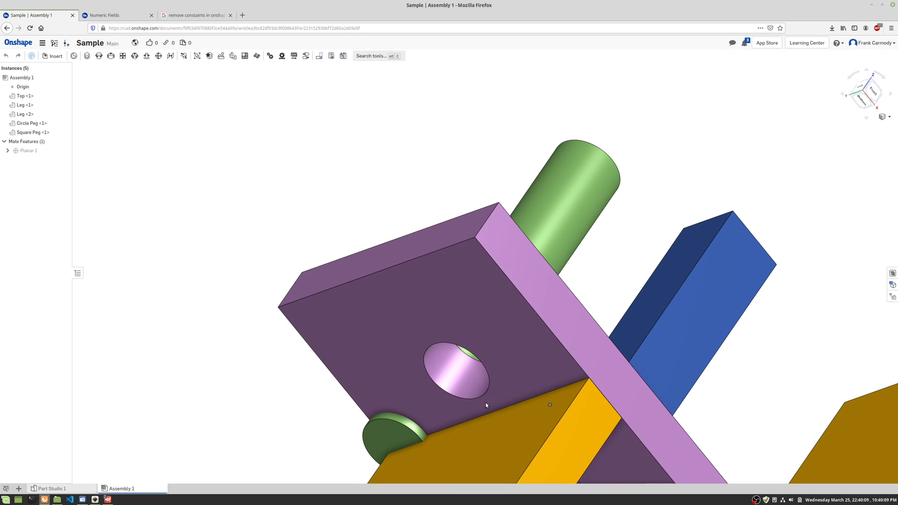
left_click_drag(486, 405, 597, 369)
right_click_drag(598, 369, 554, 359)
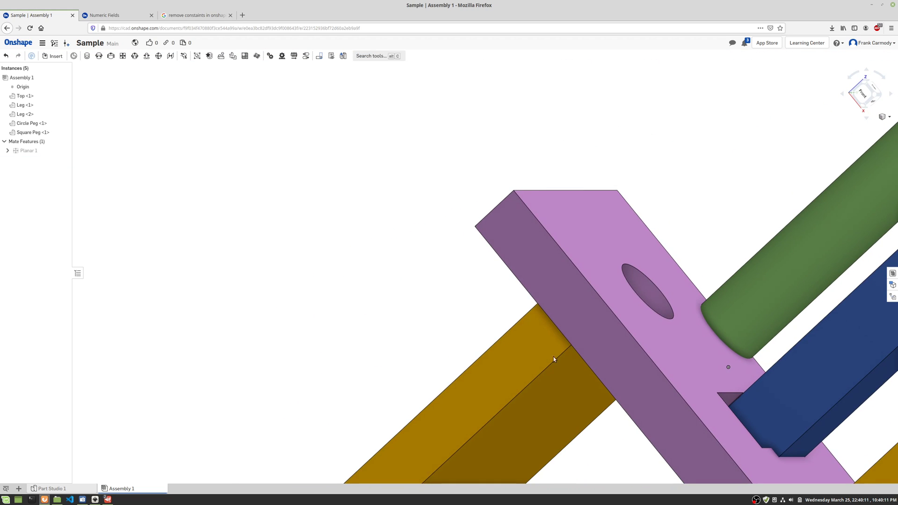
Step: In Front view, slide the leg under the Top plate's left end, then orbit back
left_click(864, 92)
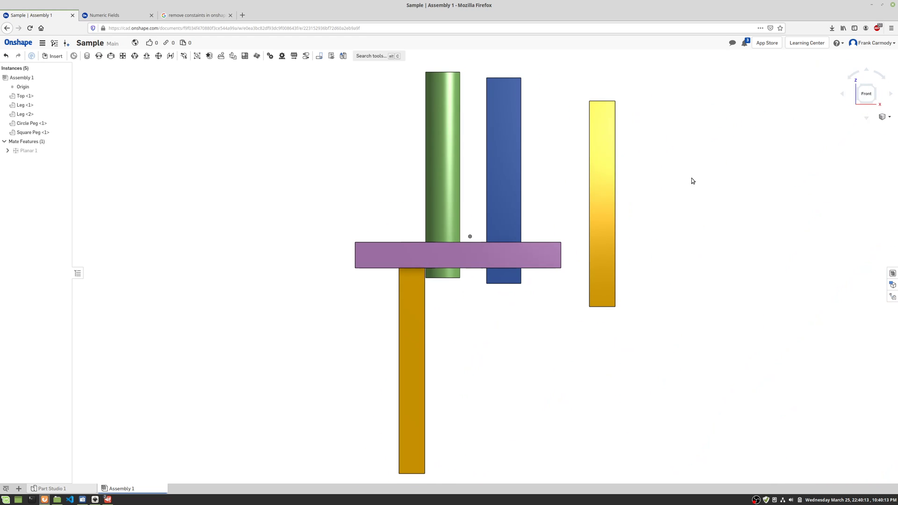
left_click_drag(410, 356, 374, 337)
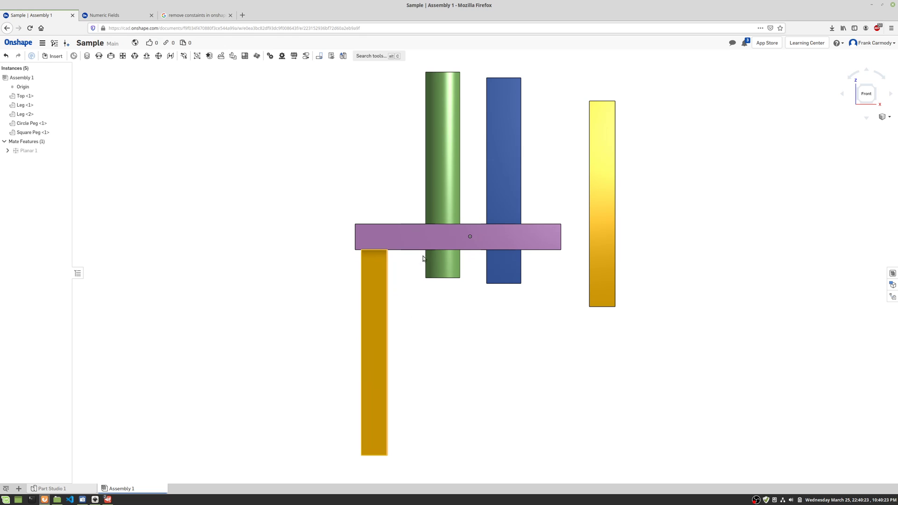
mouse_move(370, 284)
left_mouse_down()
mouse_move(390, 291)
mouse_move(371, 288)
left_mouse_up()
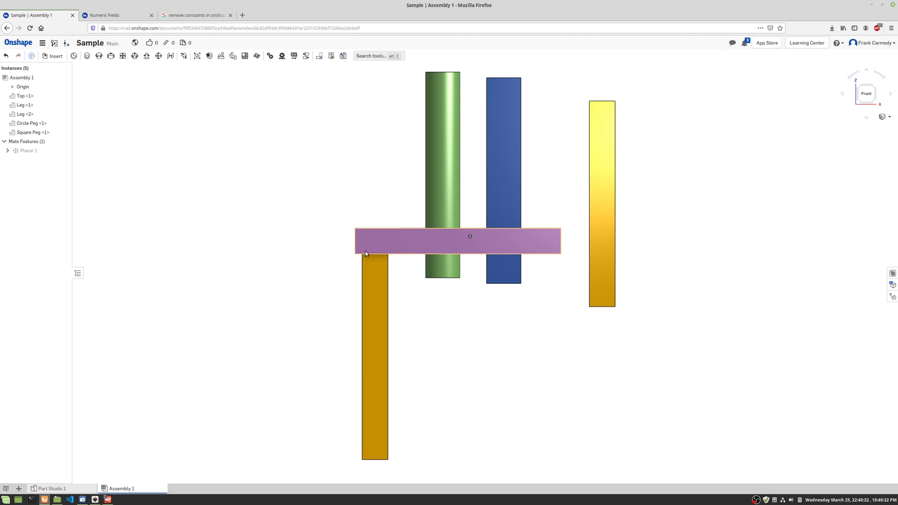
right_click_drag(366, 251, 596, 229)
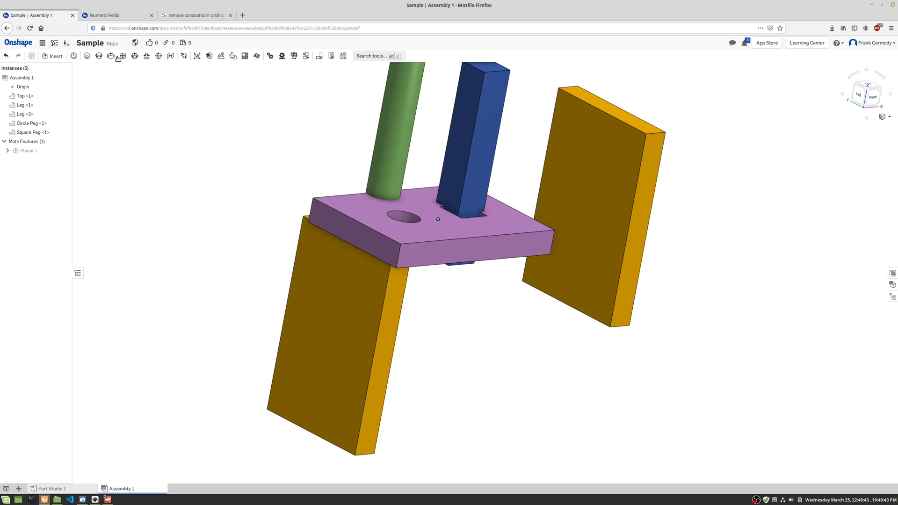
left_click(319, 237)
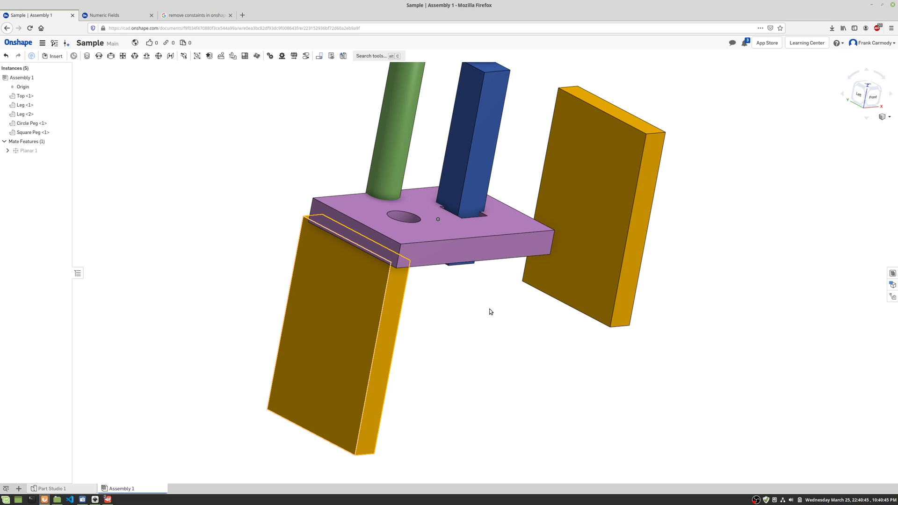
left_click(489, 312)
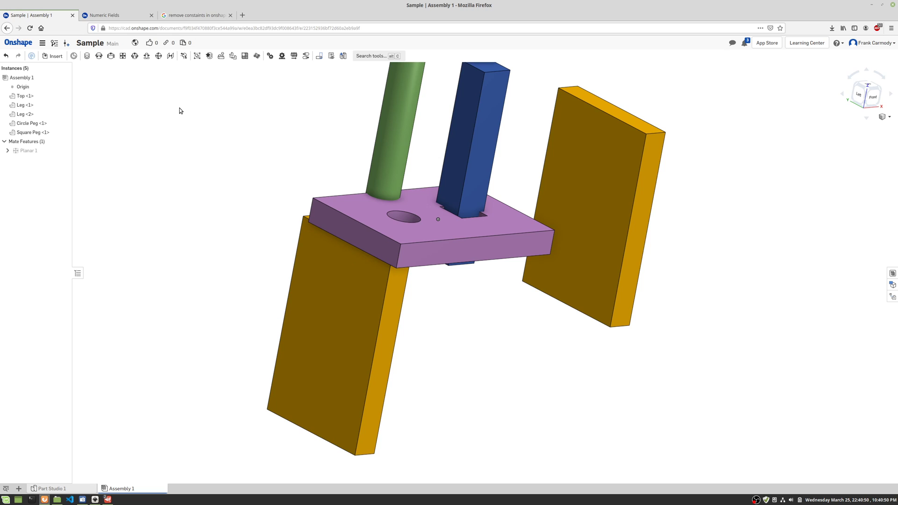
Step: Mate the leg's face connector to the Top plate's end-edge connector as Planar 2
left_click(123, 56)
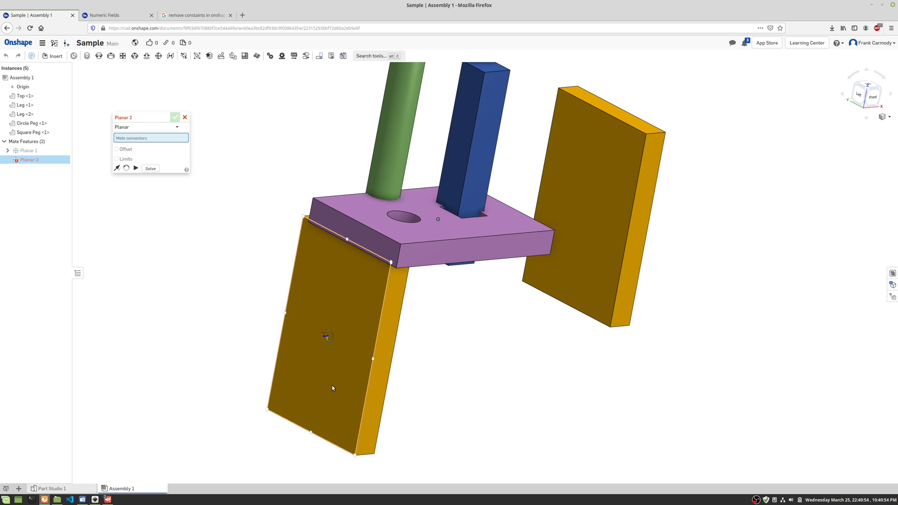
left_click(332, 350)
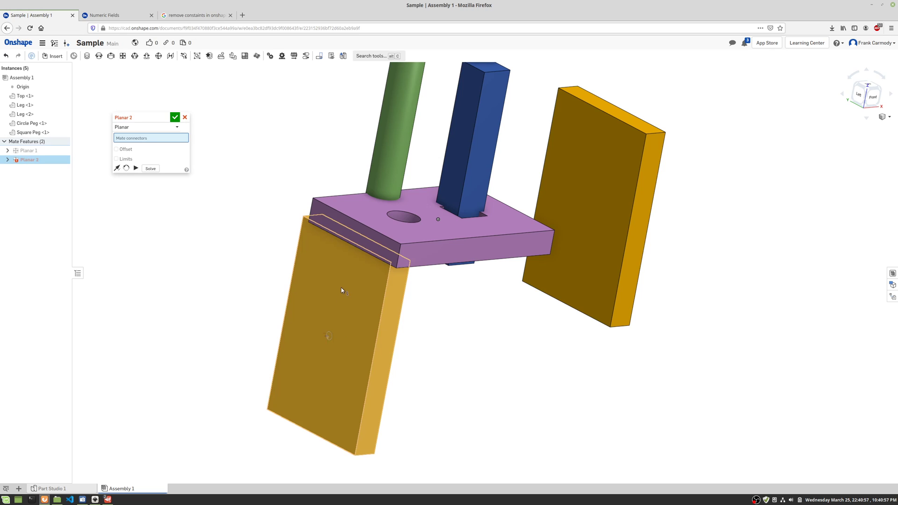
left_click(350, 232)
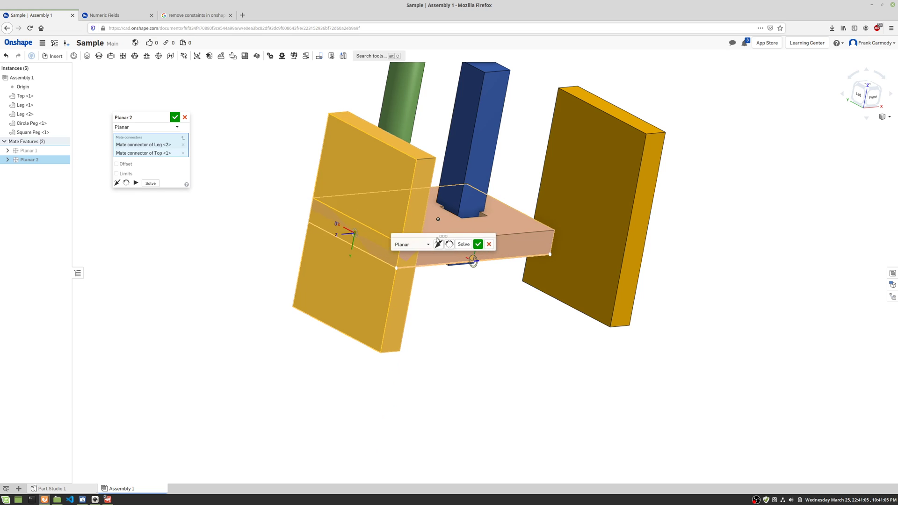
left_click_drag(436, 237, 479, 278)
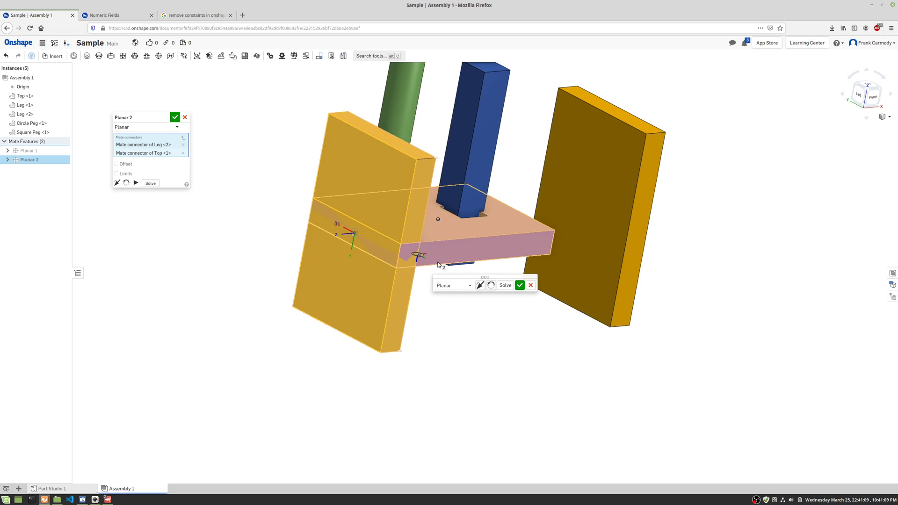
left_click(520, 286)
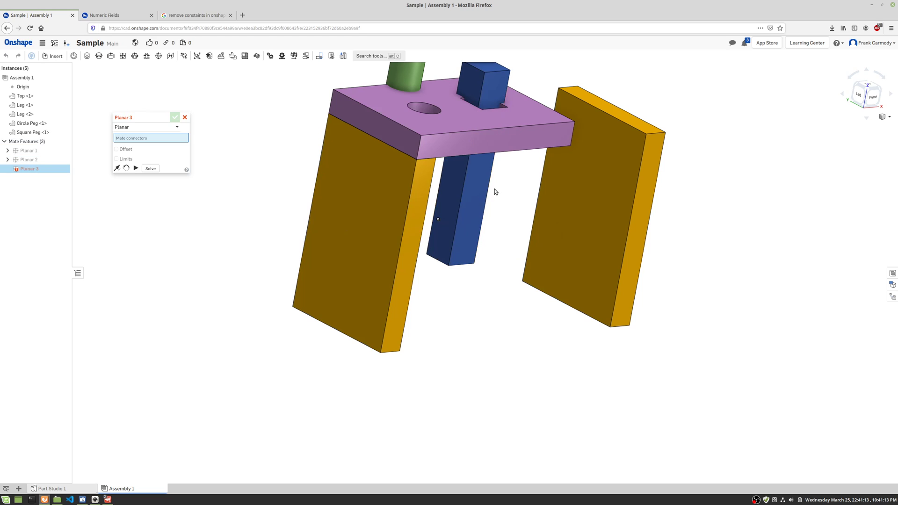
Step: Cancel the empty Planar 3 and drag the front leg in Left and isometric views
right_click_drag(495, 192, 496, 189)
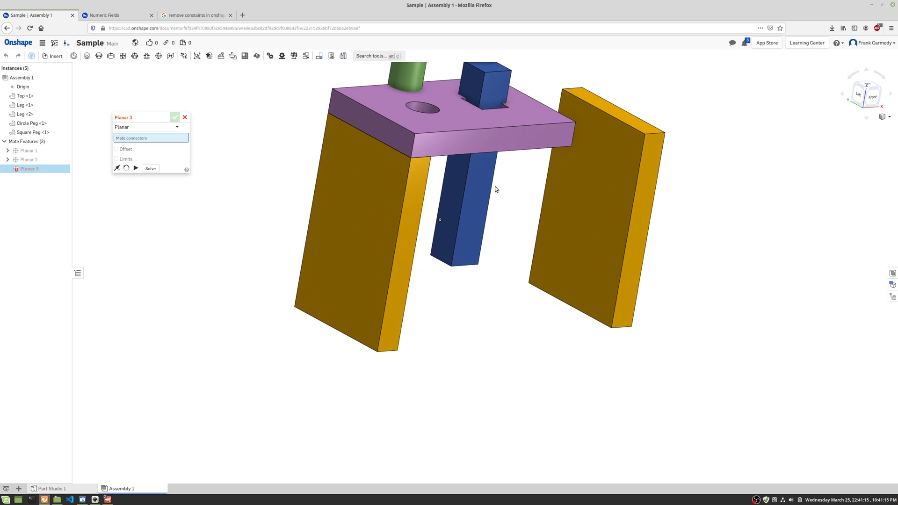
left_click(861, 98)
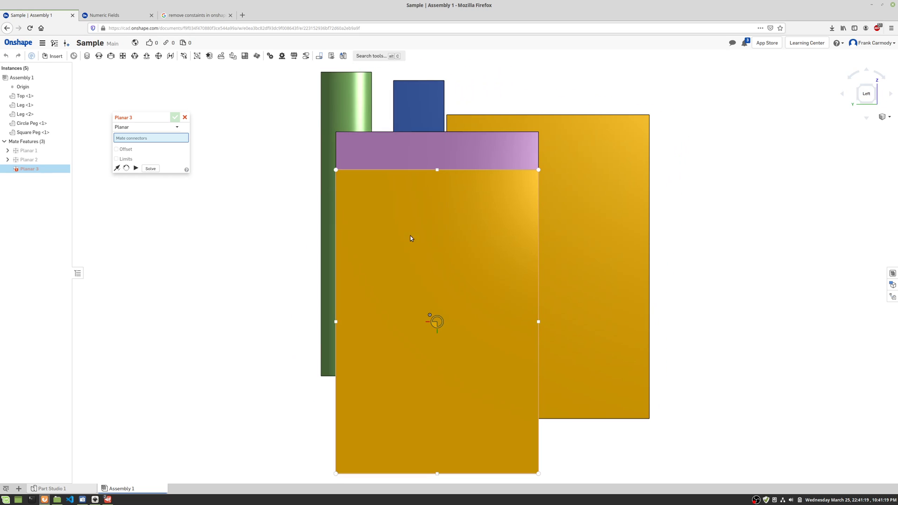
left_click(184, 117)
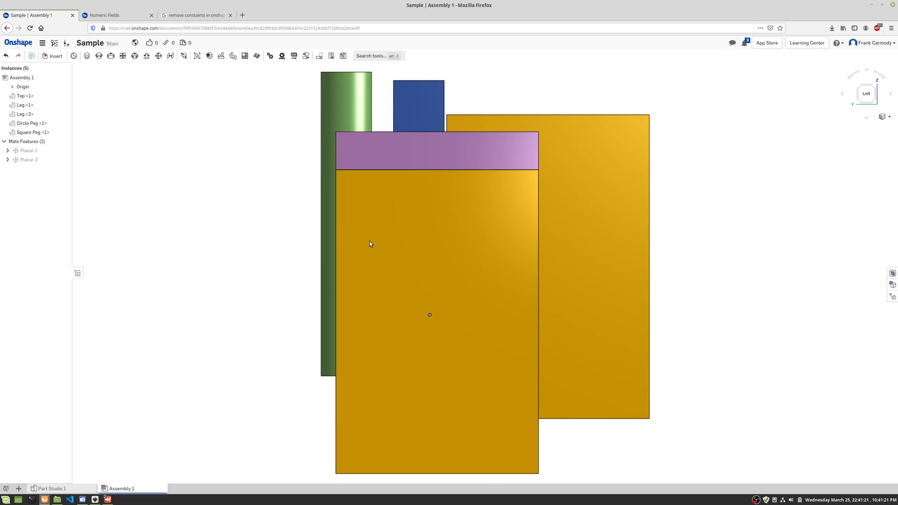
left_click_drag(318, 232, 427, 223)
key("shift+7")
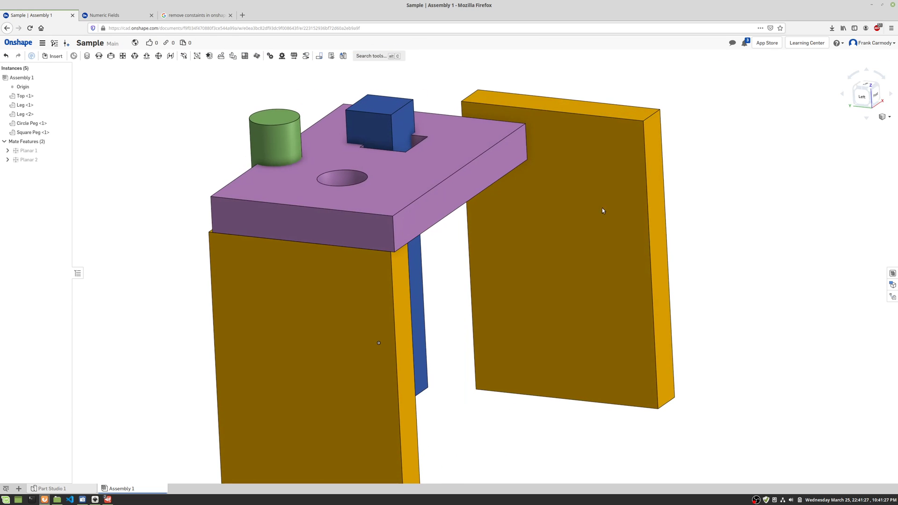
left_click_drag(377, 277, 358, 246)
Step: Mate Leg <2>'s top-corner connector to the Top <1> connector as Planar 3
left_click(123, 56)
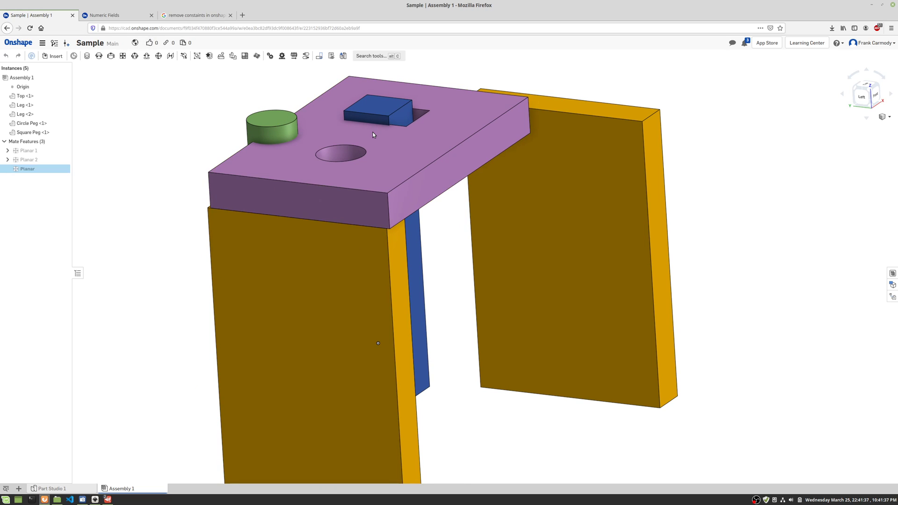
left_click(395, 226)
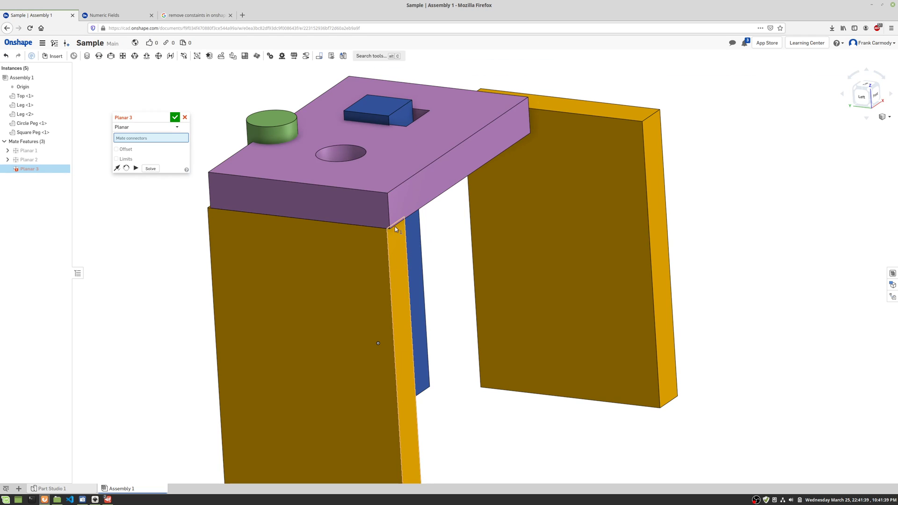
left_click(389, 193)
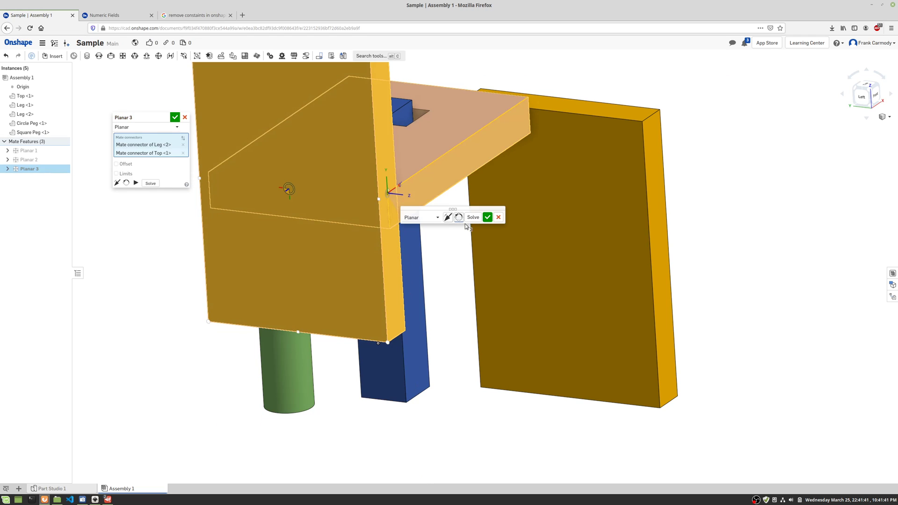
left_click(486, 218)
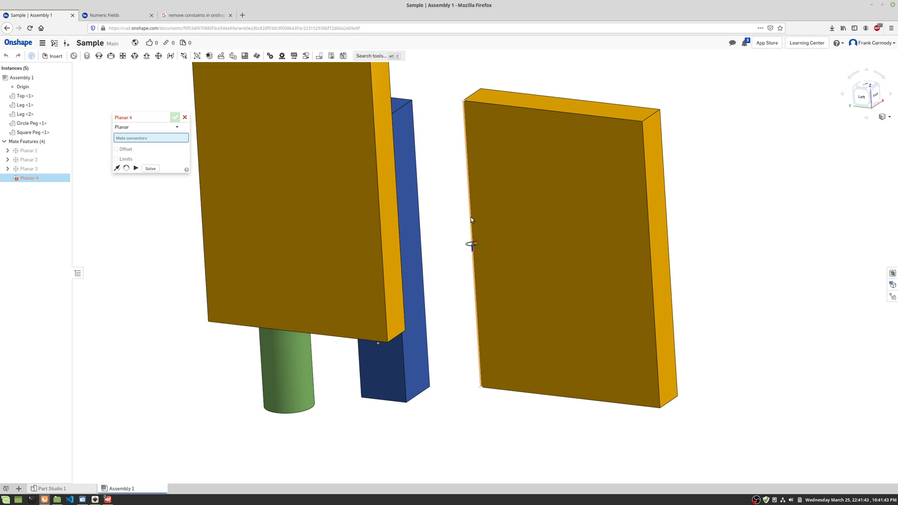
Step: Zoom out, pan and orbit the model back to an isometric view
right_click(426, 216)
scroll(429, 218, "down", 5)
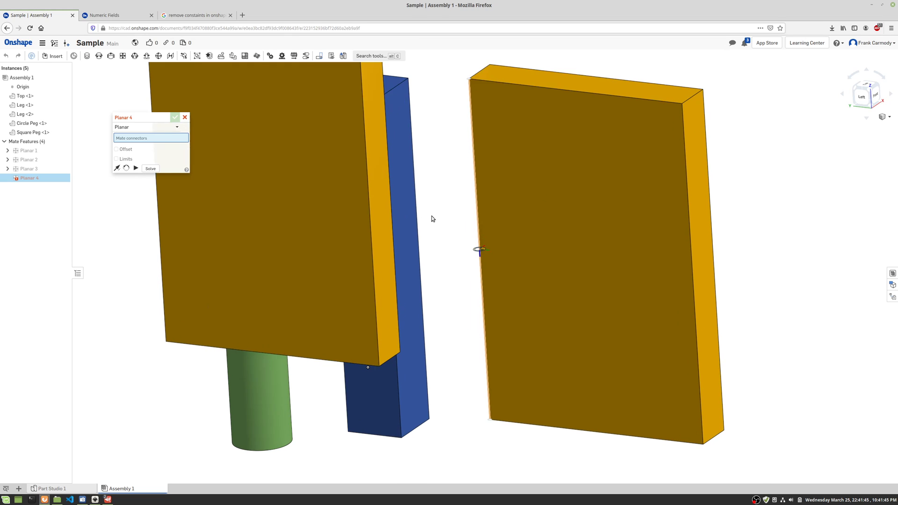
middle_click_drag(433, 218, 387, 258)
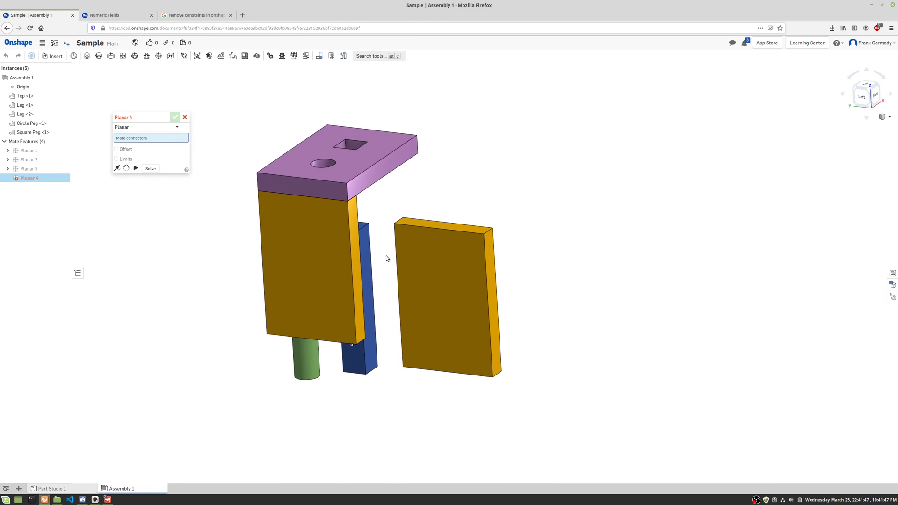
right_click_drag(509, 186, 435, 190)
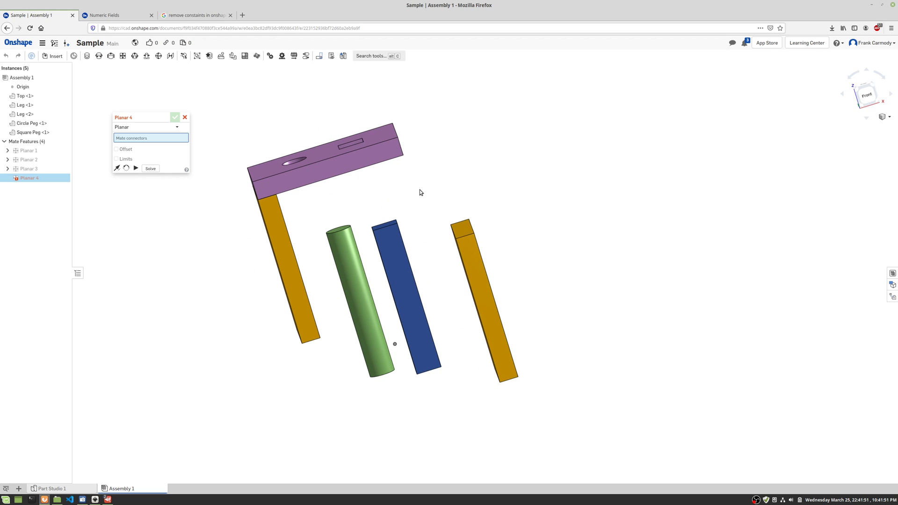
right_click_drag(429, 192, 408, 214)
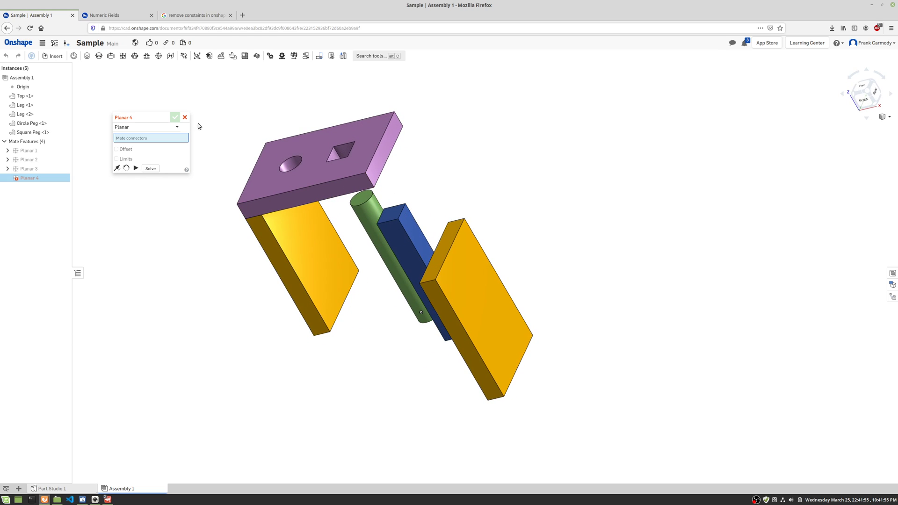
Step: Pair Leg <1>'s mate connector with the Top <1> connector as Planar 4
left_click(159, 138)
left_click(442, 245)
right_click_drag(479, 205, 467, 153)
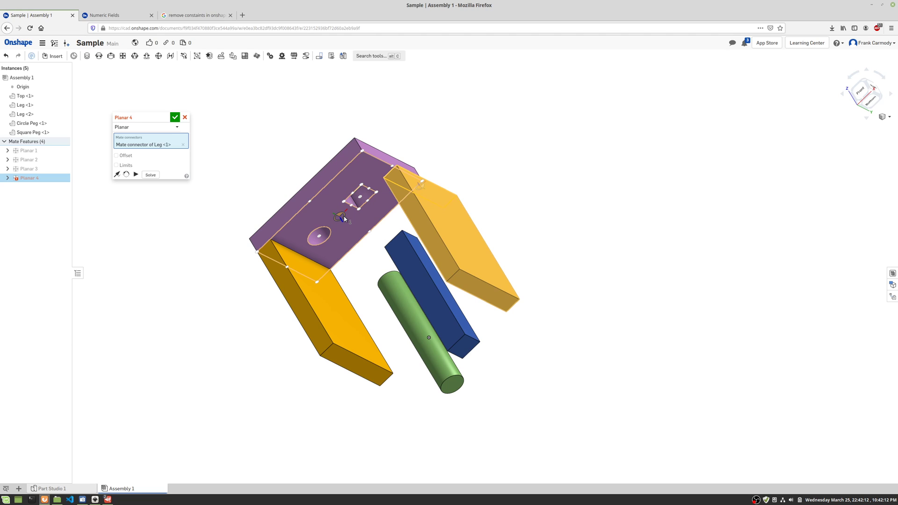
left_click(343, 216)
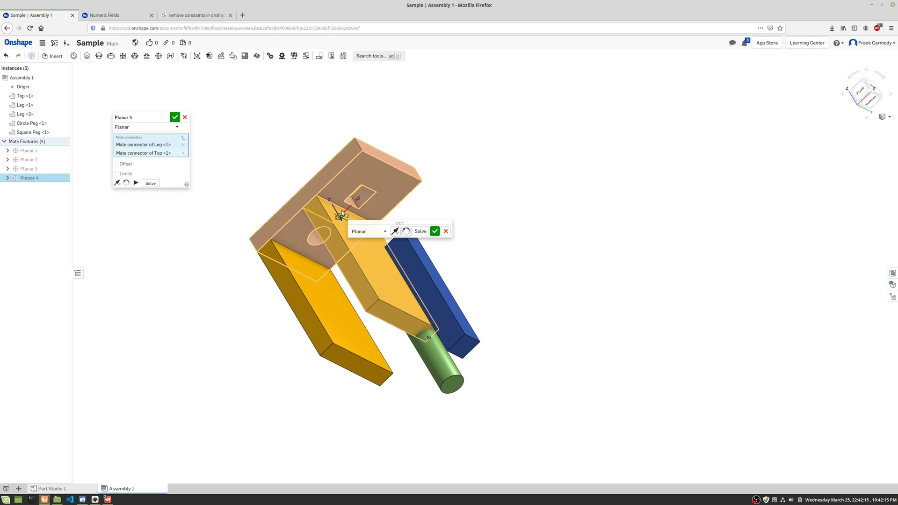
left_click(434, 232)
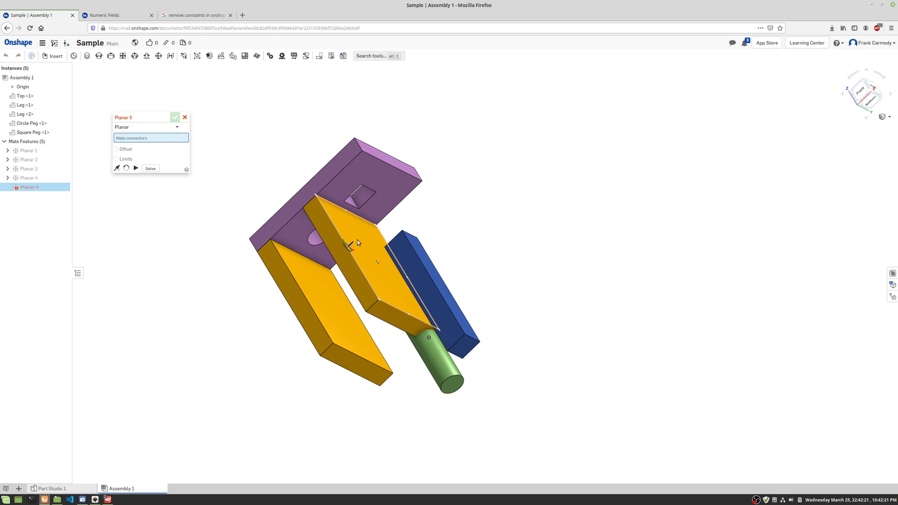
Step: Create Planar 5 between a connector on Leg <1>'s face and the top plate's edge face
left_click(378, 251)
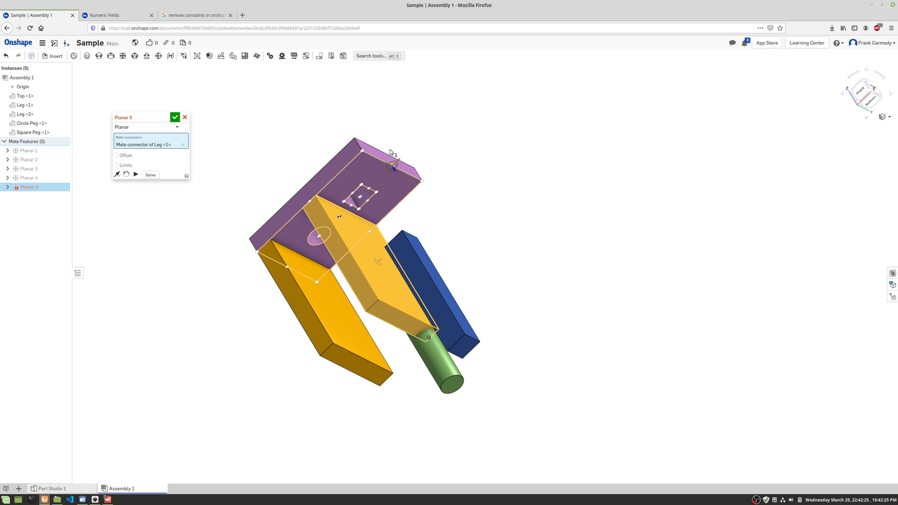
scroll(395, 167, "up", 5)
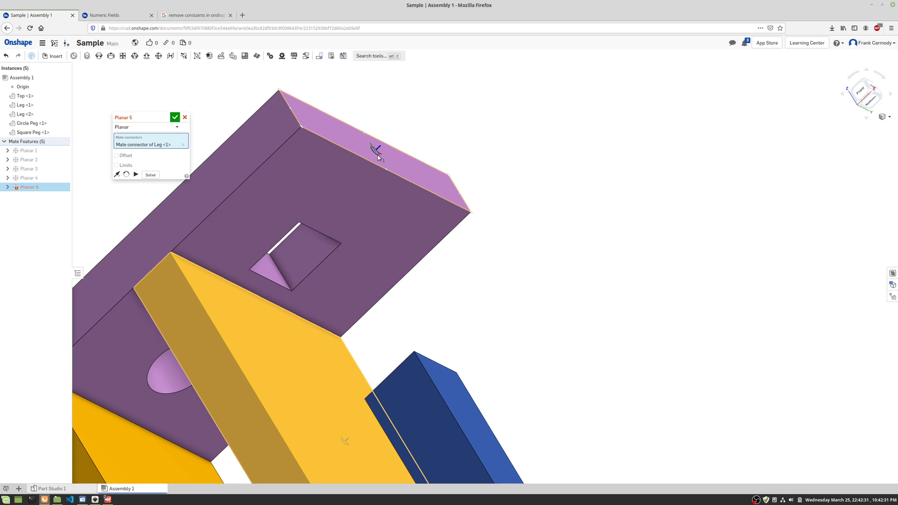
left_click(378, 156)
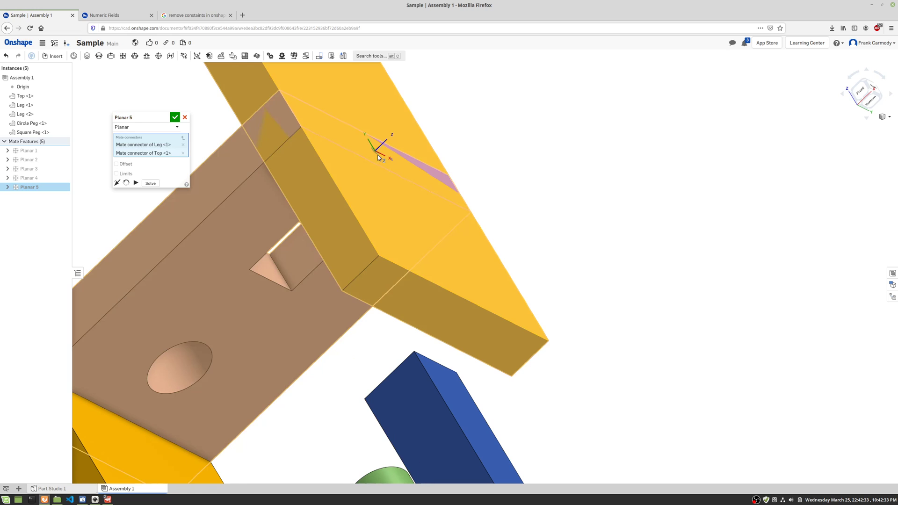
left_click(468, 170)
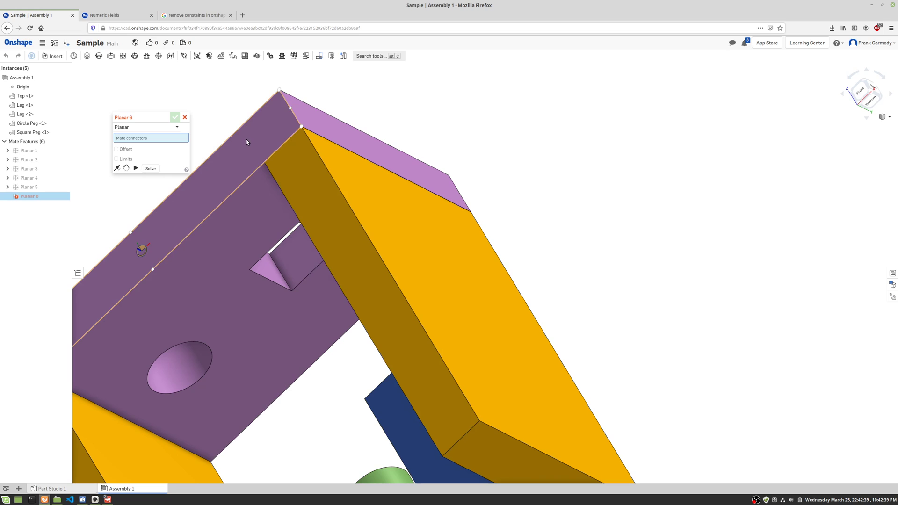
Step: Create Planar 6 pairing a Top <1> connector with the matching connector on Leg <1>
left_click(141, 251)
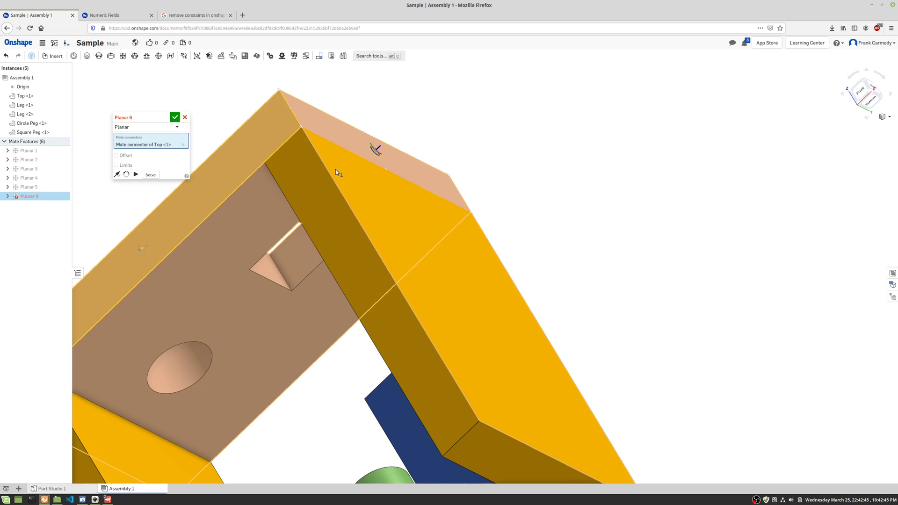
left_click(372, 291)
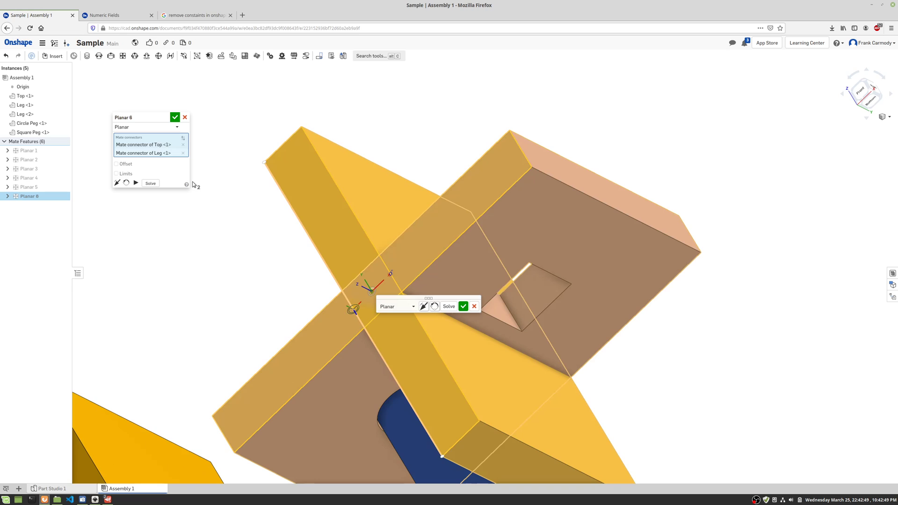
left_click(175, 117)
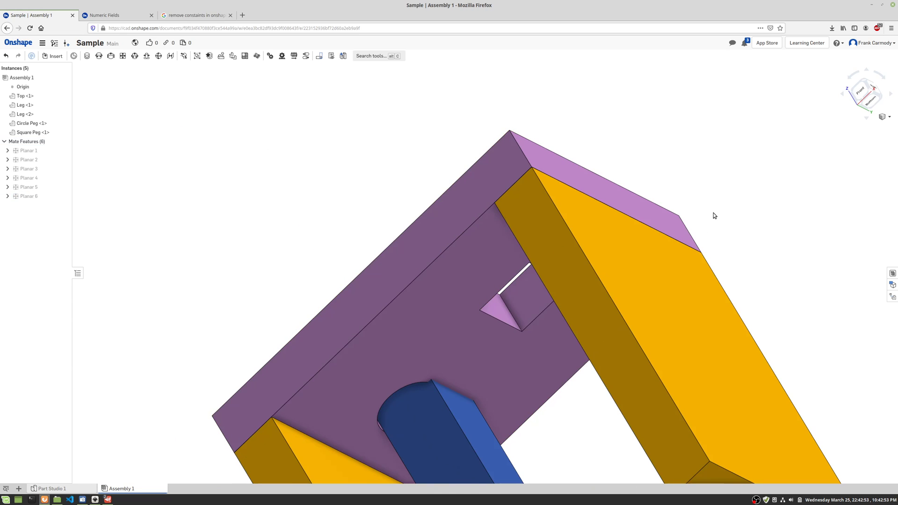
scroll(725, 246, "up", 2)
Step: Drag the mated top plate and both legs away from the pegs to check they move as one
scroll(725, 246, "down", 5)
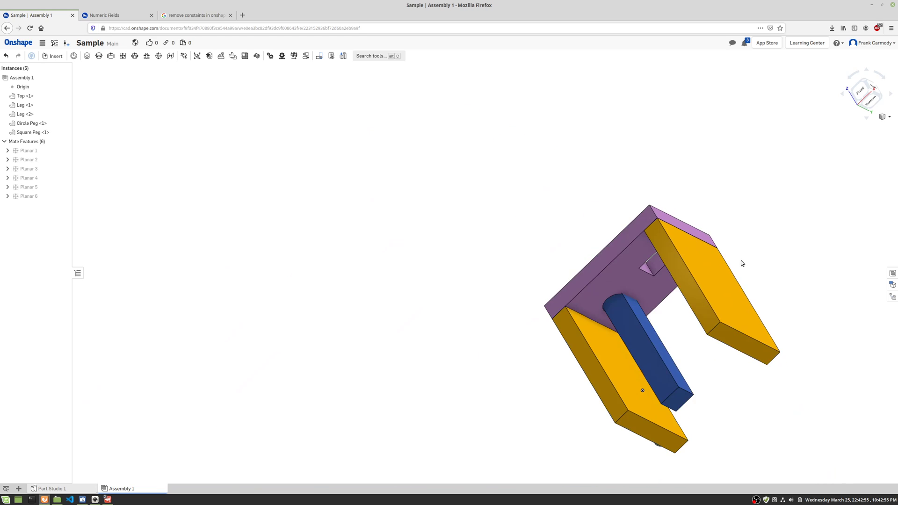
right_click_drag(741, 263, 636, 282)
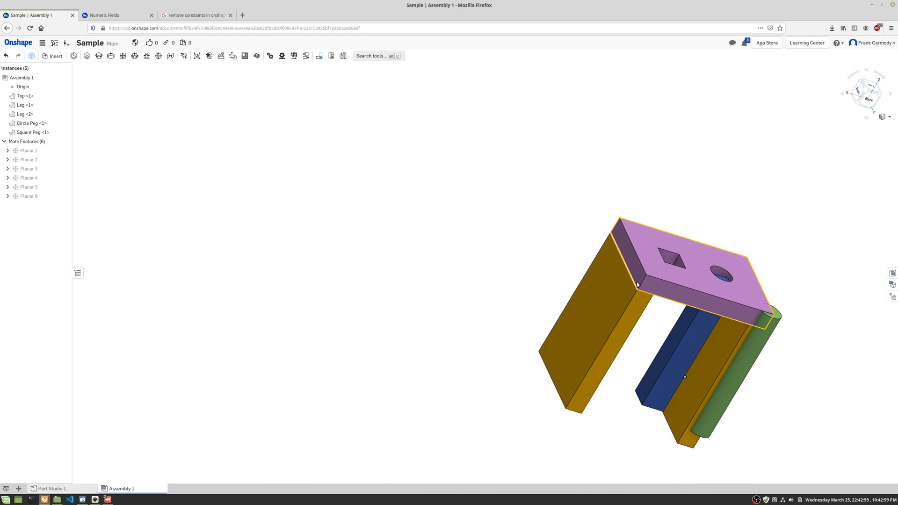
left_click(637, 316)
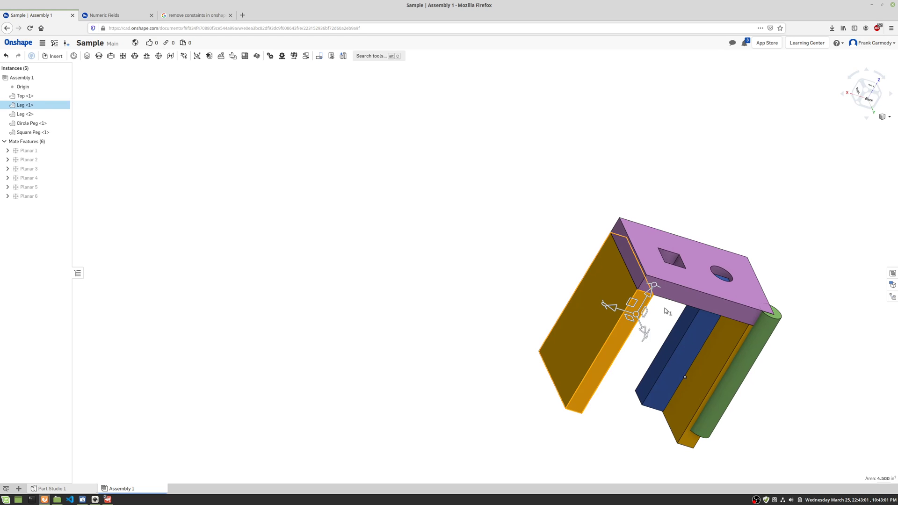
left_click(665, 310)
middle_click_drag(665, 309, 431, 281)
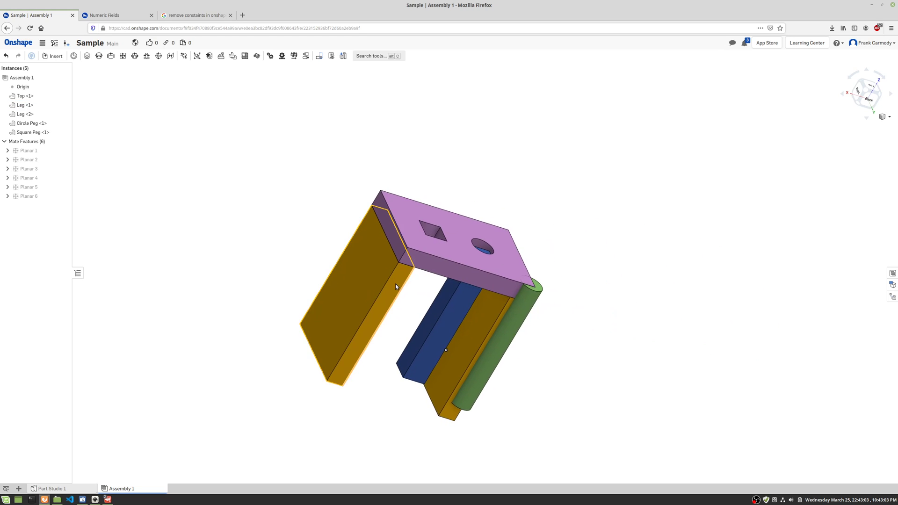
left_click_drag(395, 286, 310, 244)
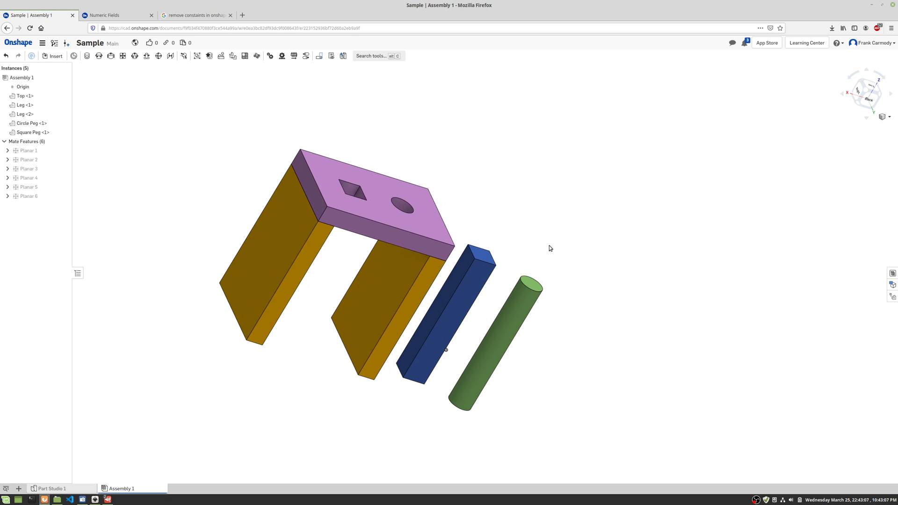
mouse_move(511, 240)
right_mouse_down()
mouse_move(482, 204)
mouse_move(505, 242)
right_mouse_up()
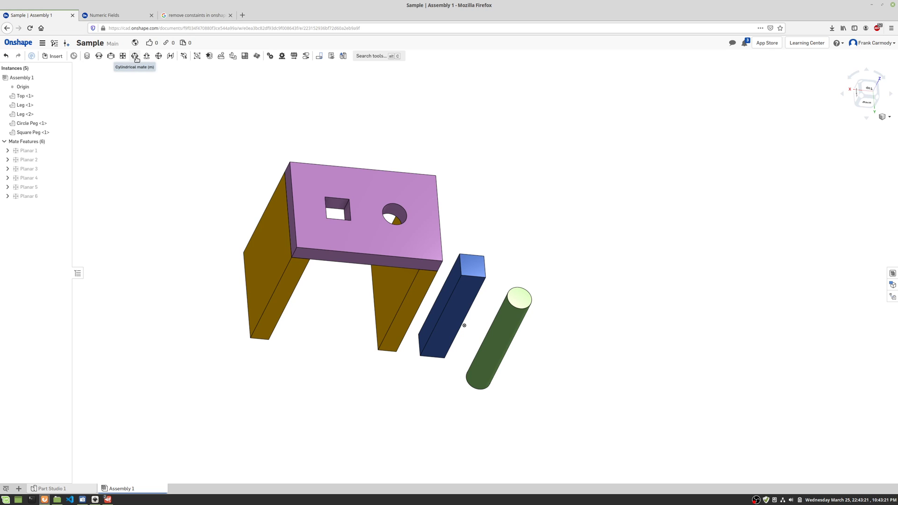
Step: Add Cylindrical 1 from the circle peg's end to the top's round hole, then drag to test it
left_click(135, 57)
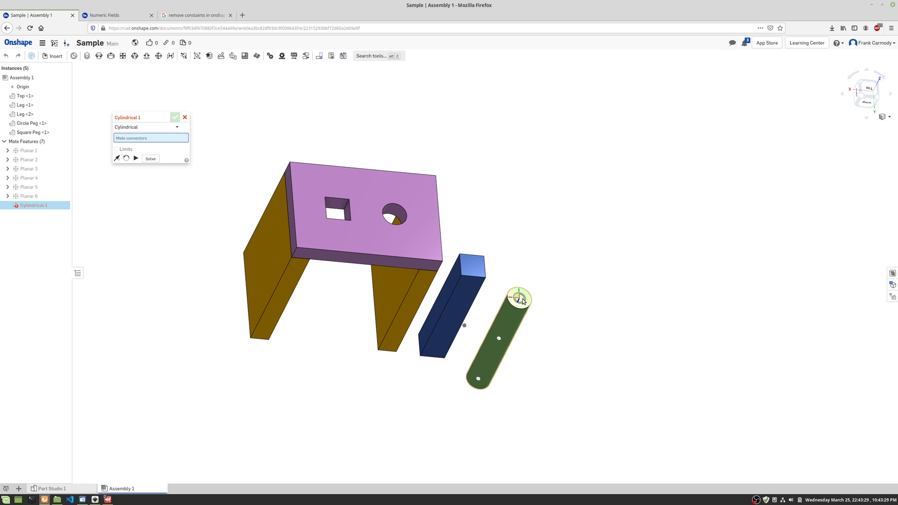
left_click(522, 301)
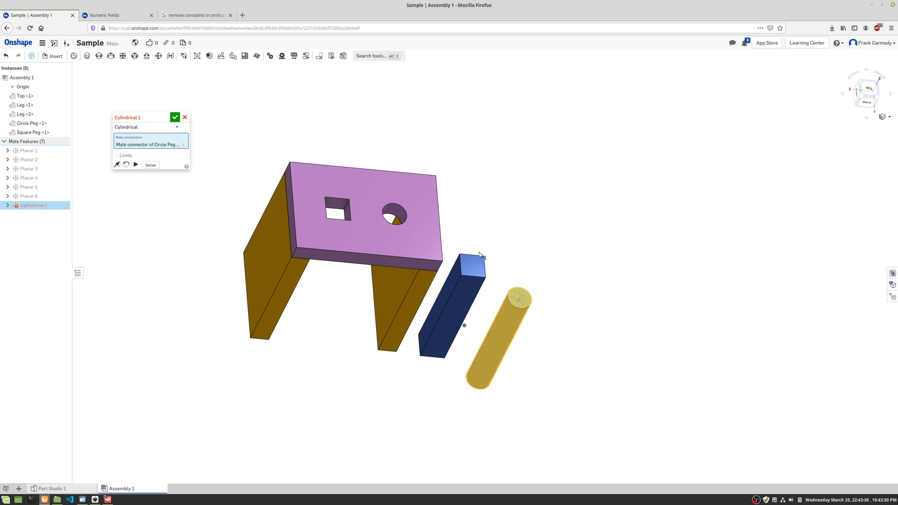
left_click(397, 219)
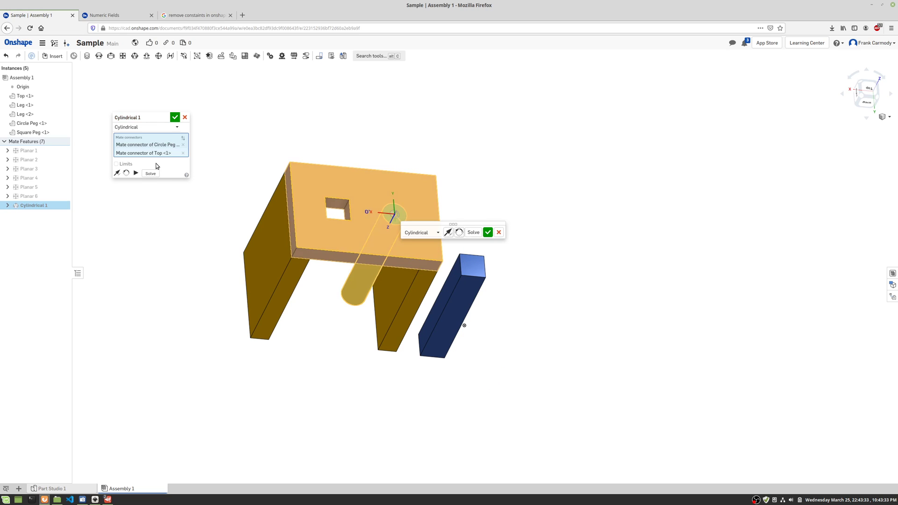
left_click(174, 117)
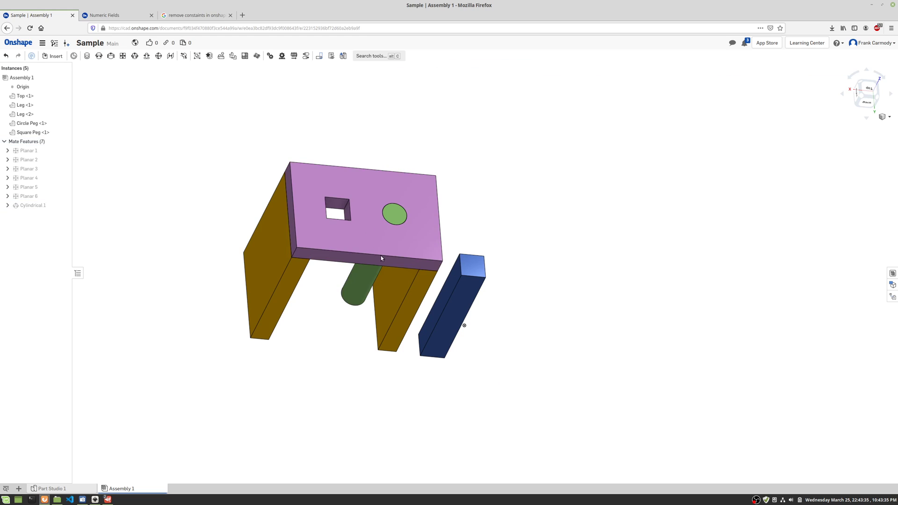
left_click_drag(386, 265, 354, 183)
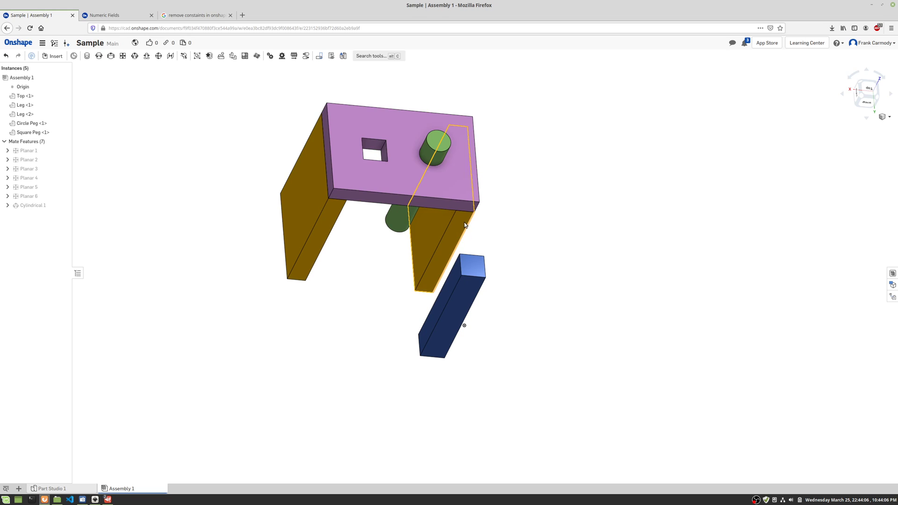
Step: Fix Top <1> in place and slide the circle peg up through its round hole
left_click_drag(413, 196, 380, 254)
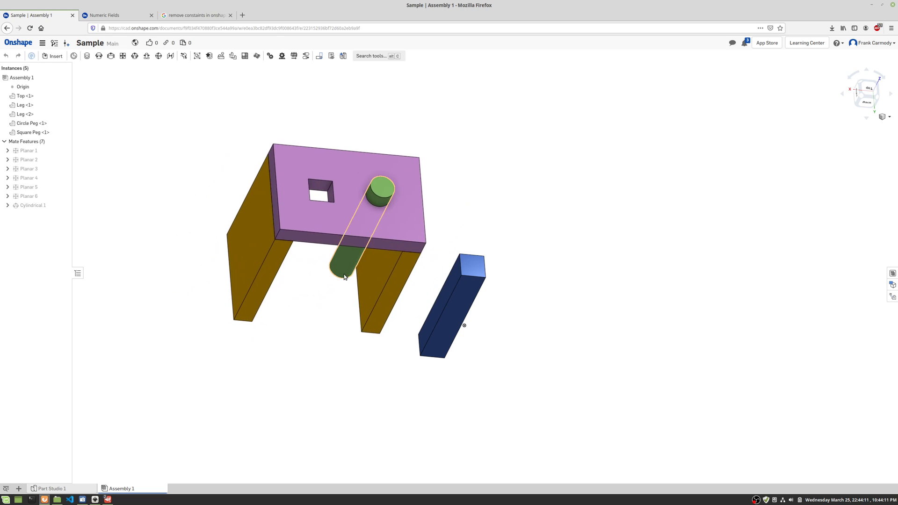
right_click(327, 224)
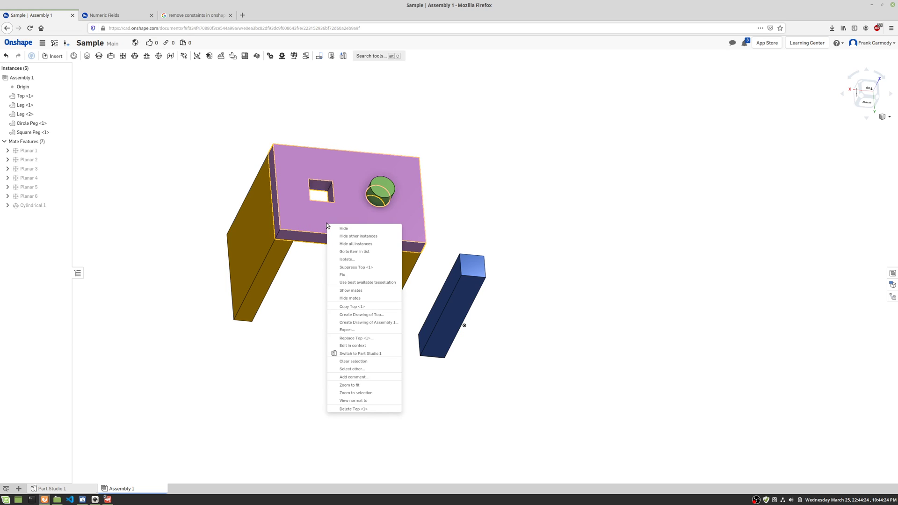
left_click(346, 277)
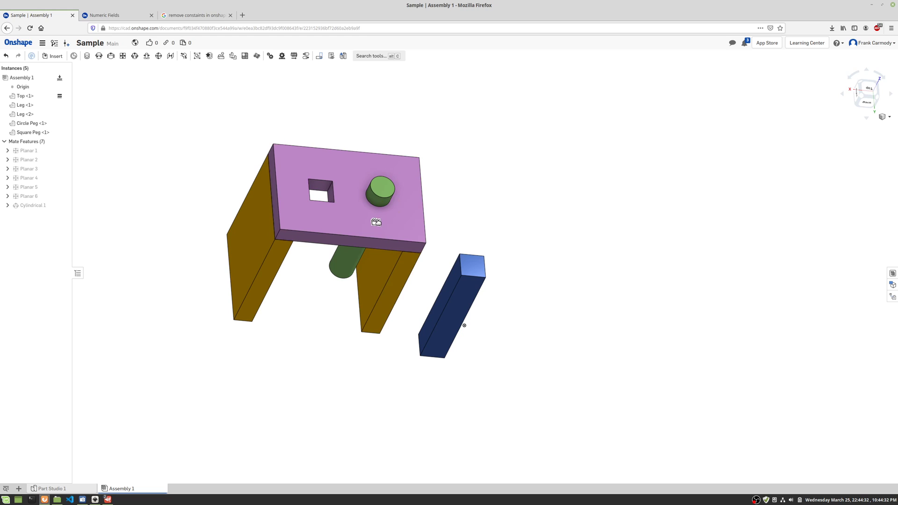
mouse_move(375, 221)
left_mouse_down()
mouse_move(357, 262)
mouse_move(374, 239)
mouse_move(368, 269)
mouse_move(385, 210)
mouse_move(360, 281)
mouse_move(381, 229)
left_mouse_up()
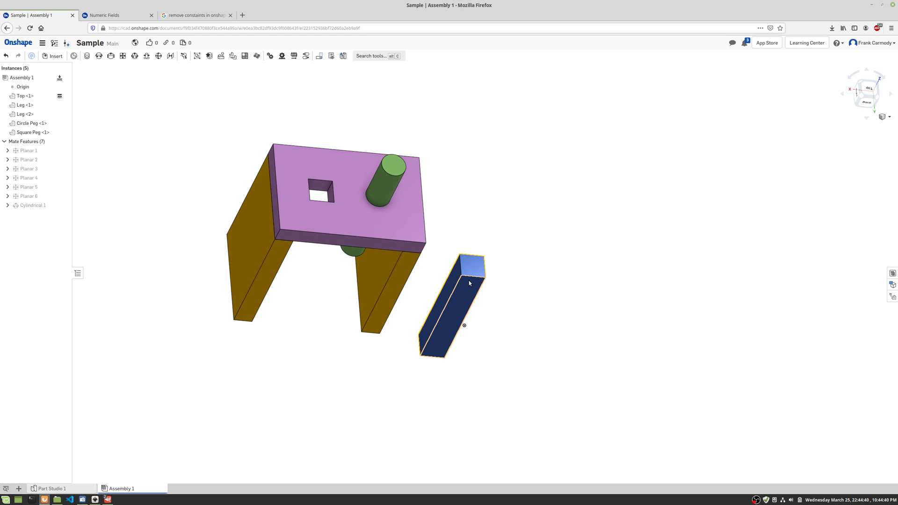
right_click_drag(524, 262, 491, 281)
Step: Move the square peg under the table and mate its face to the square hole wall as Planar 7
left_click_drag(449, 310, 352, 314)
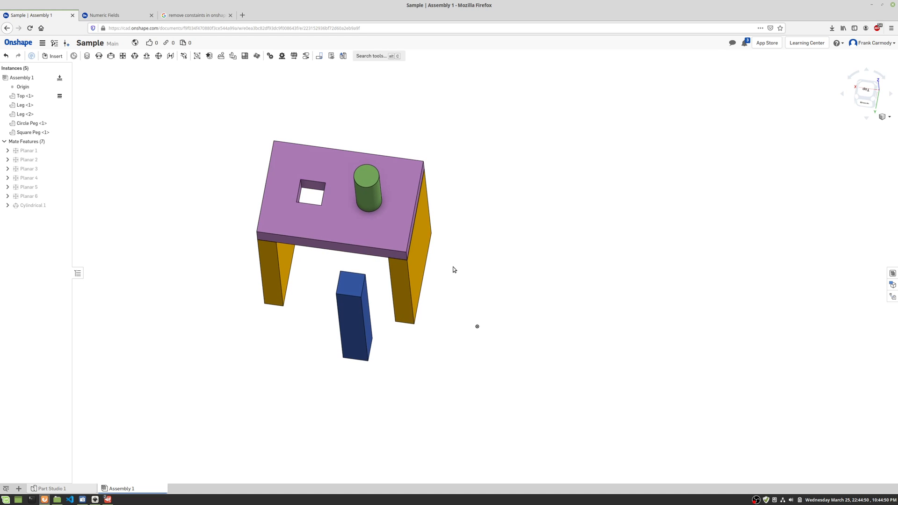
right_click_drag(453, 267, 448, 287)
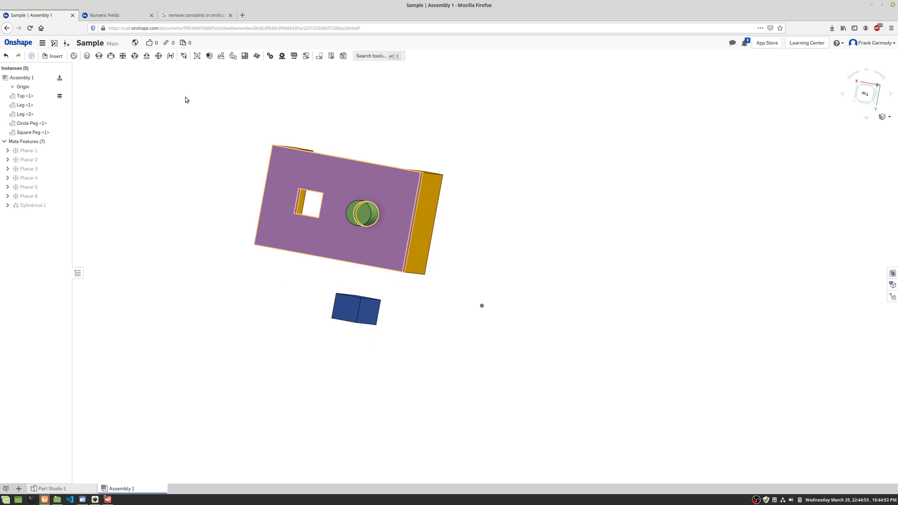
left_click(123, 56)
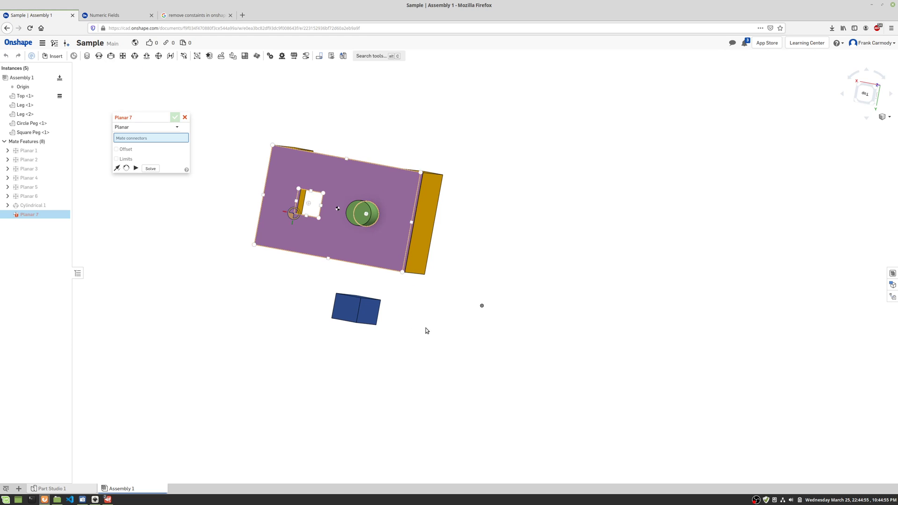
right_click_drag(394, 296, 395, 321)
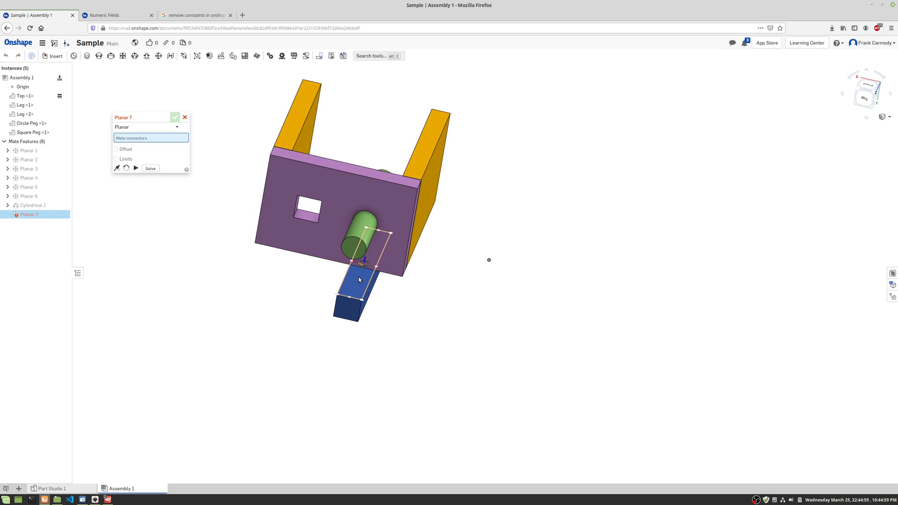
left_click(359, 280)
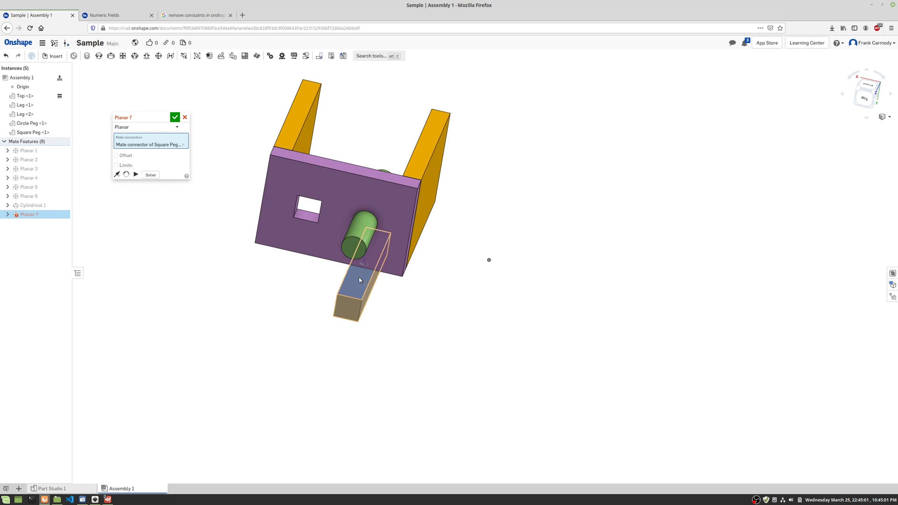
right_click_drag(420, 306, 366, 209)
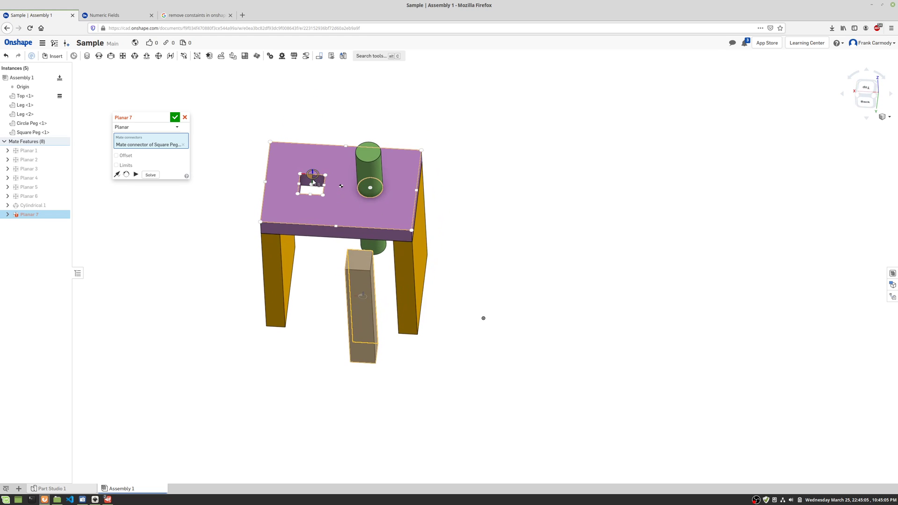
scroll(312, 186, "up", 6)
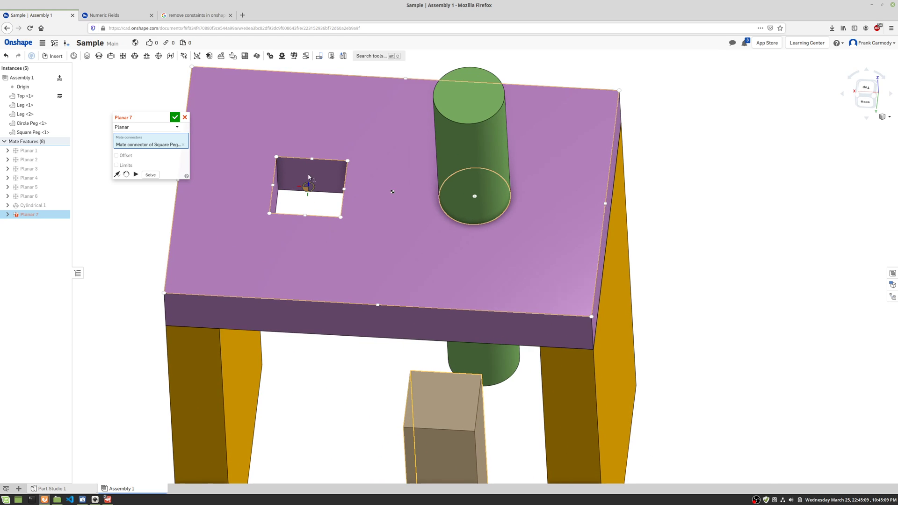
scroll(308, 175, "up", 3)
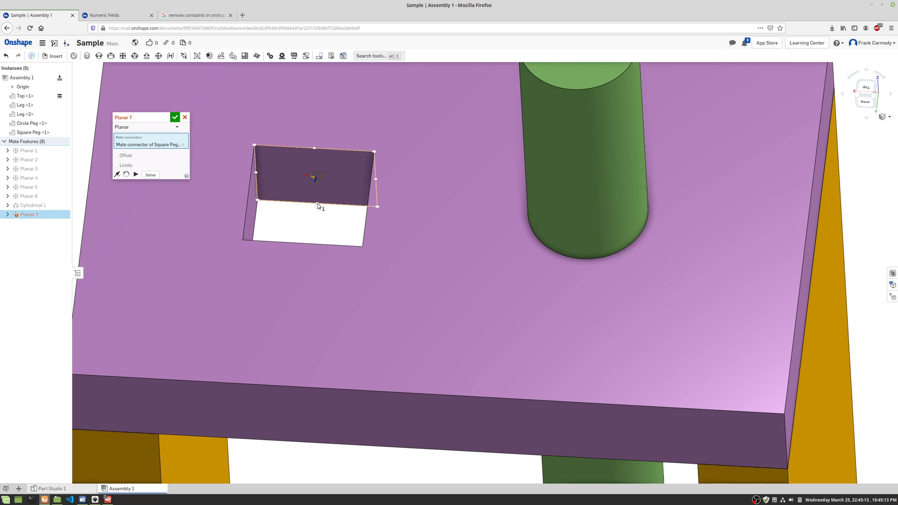
left_click(315, 179)
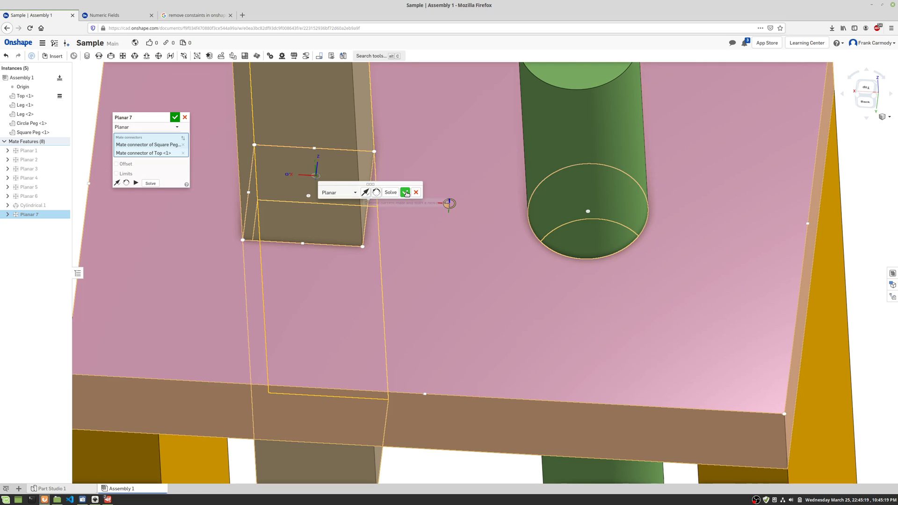
left_click(405, 193)
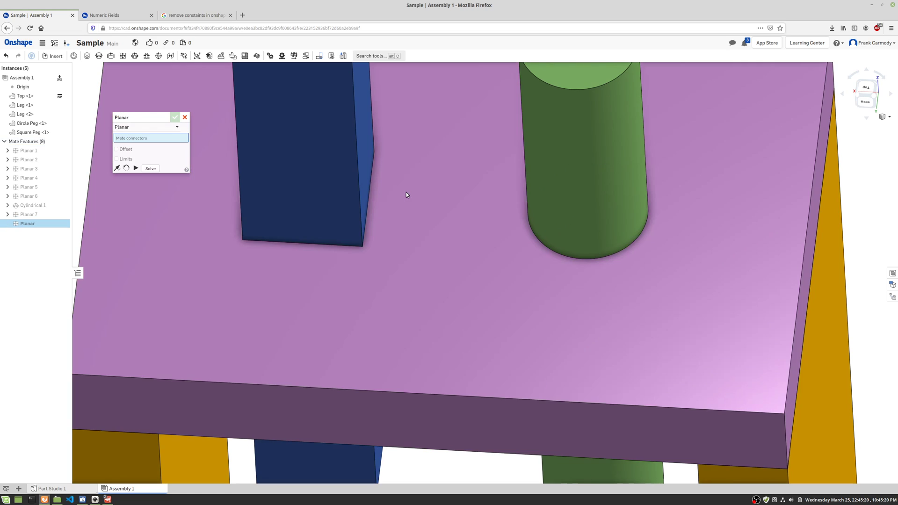
left_click(185, 118)
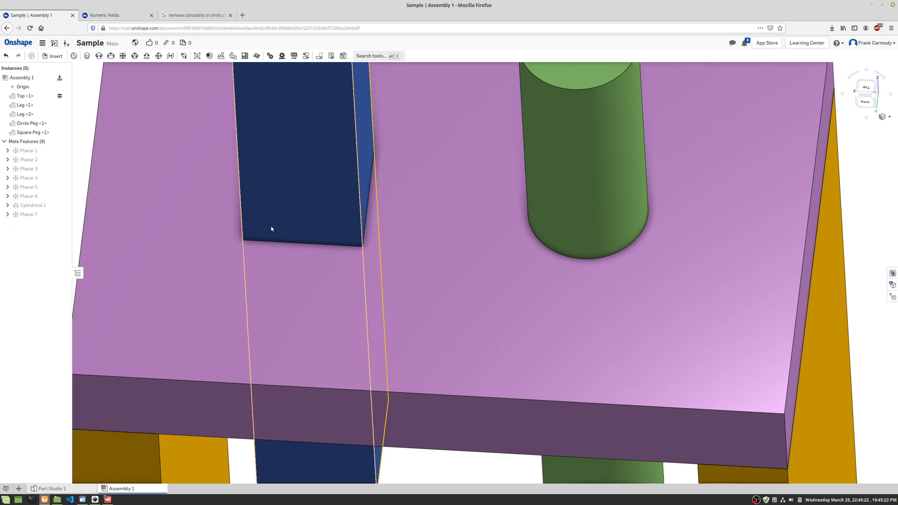
Step: Slide the square peg aside and add Planar 8 between its face and the square hole's face
left_click_drag(278, 226, 341, 230)
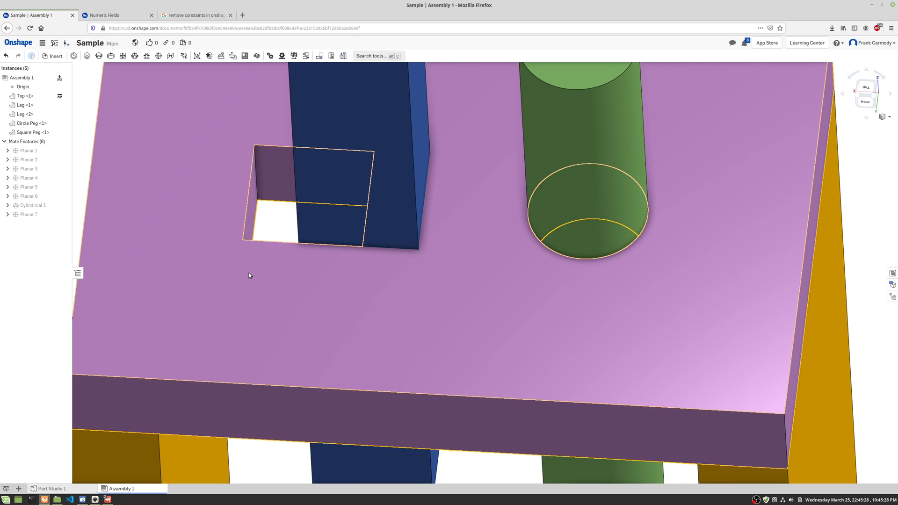
right_click_drag(248, 278, 265, 281)
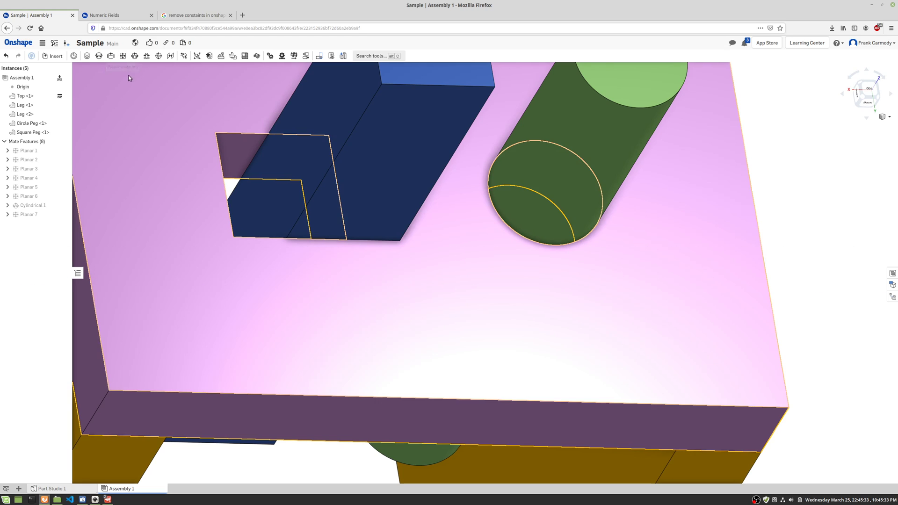
left_click(123, 55)
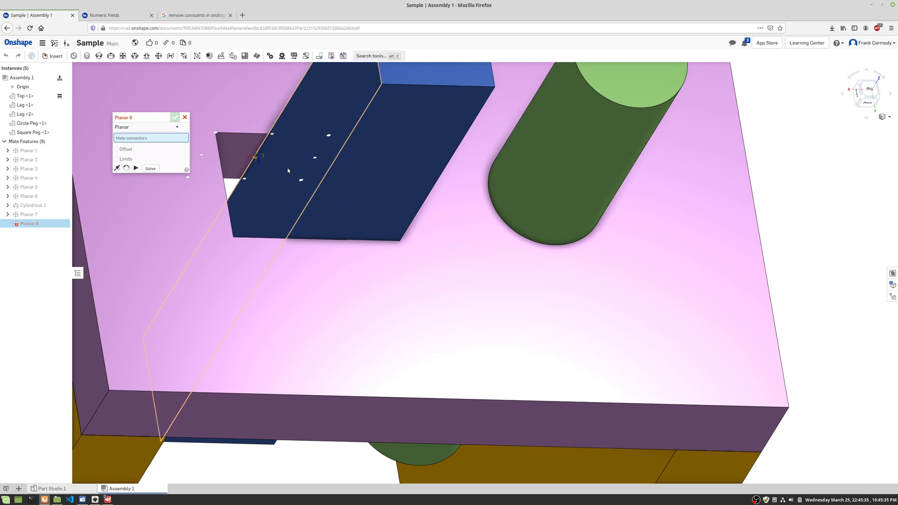
left_click(281, 209)
right_click_drag(326, 224, 284, 218)
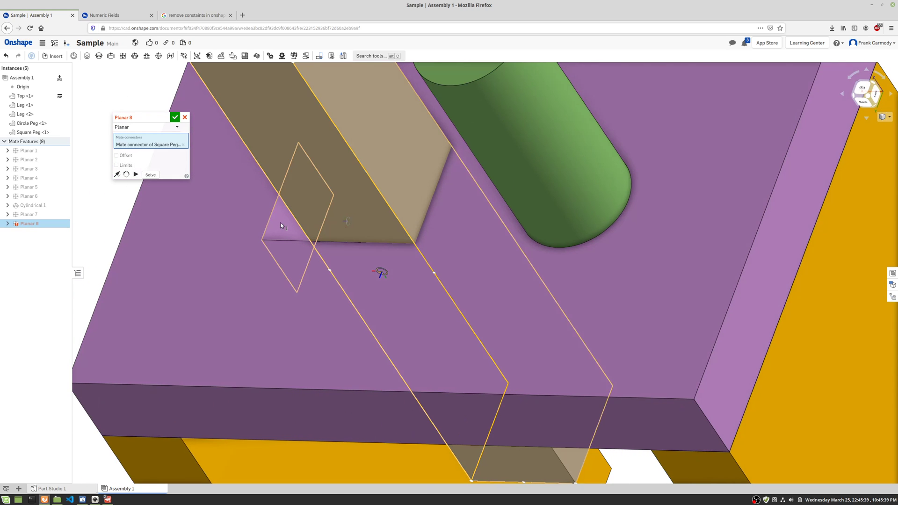
left_click(283, 220)
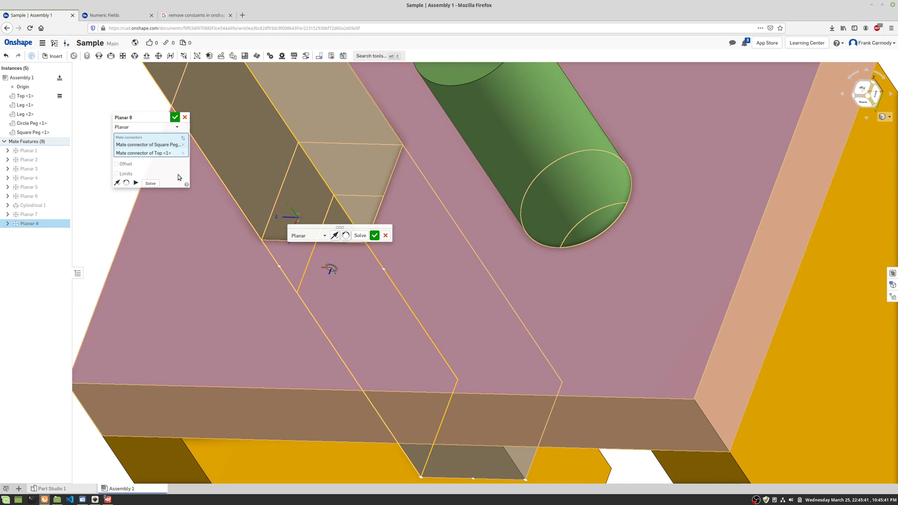
left_click(175, 117)
scroll(280, 195, "down", 10)
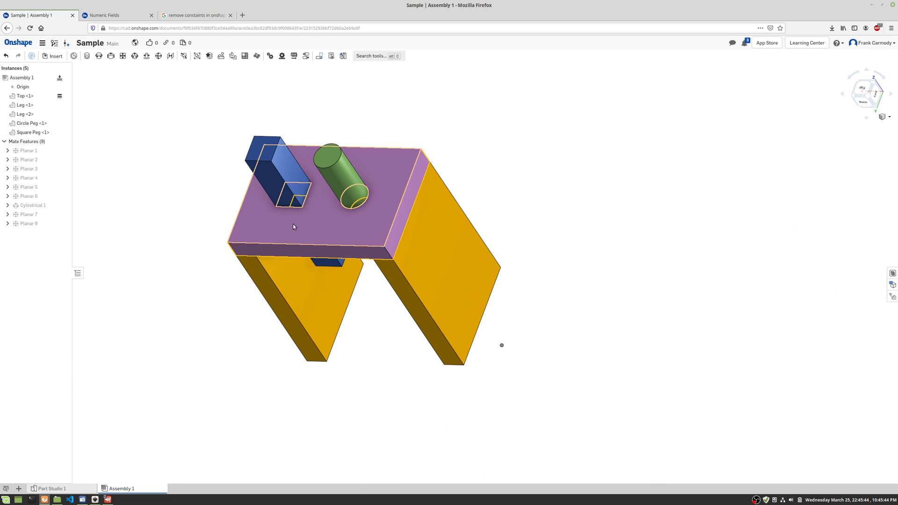
right_click_drag(293, 226, 387, 292)
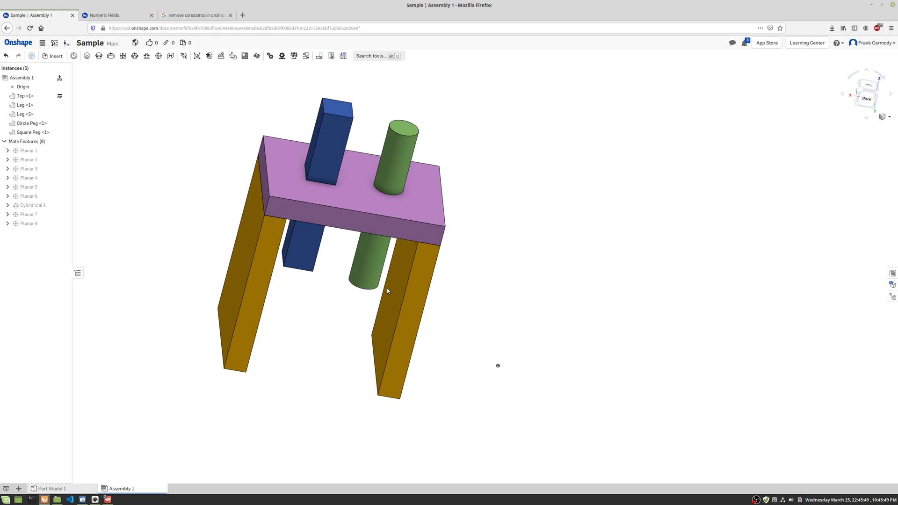